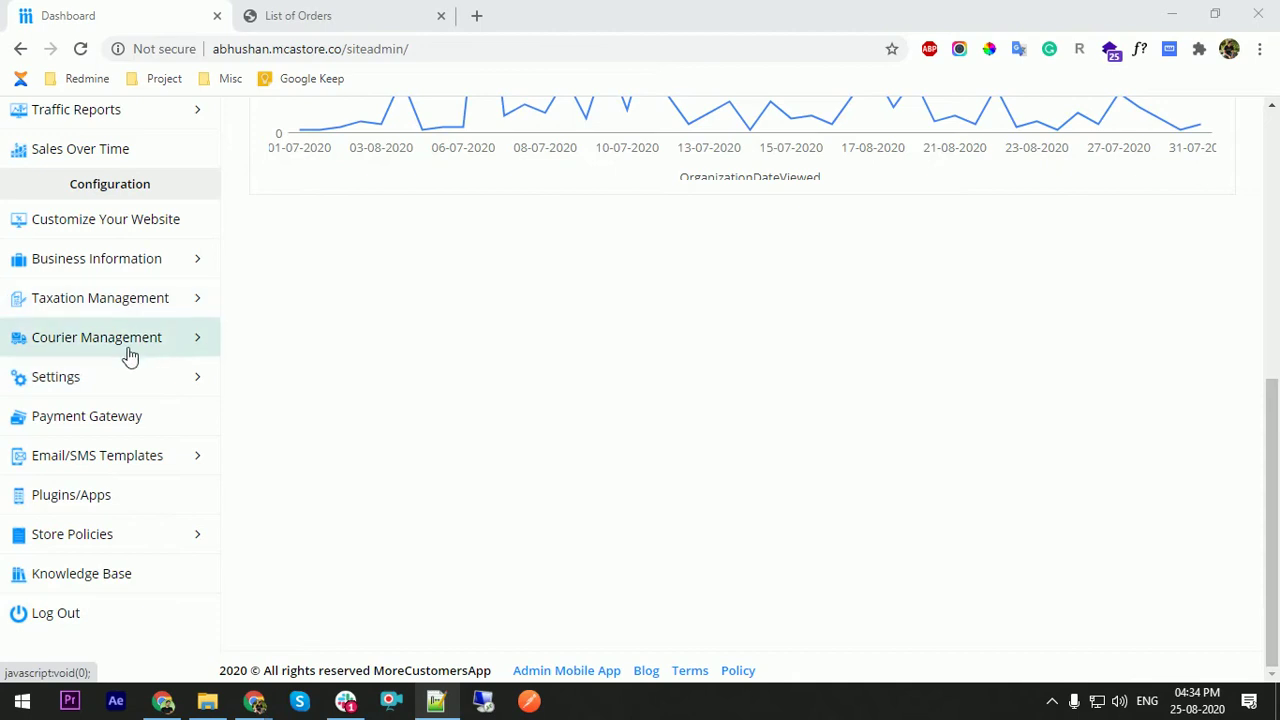
# Open the Domain Management page from the store's configuration settings.
pyautogui.click(120, 378)
pyautogui.scroll(-1, 123, 385)
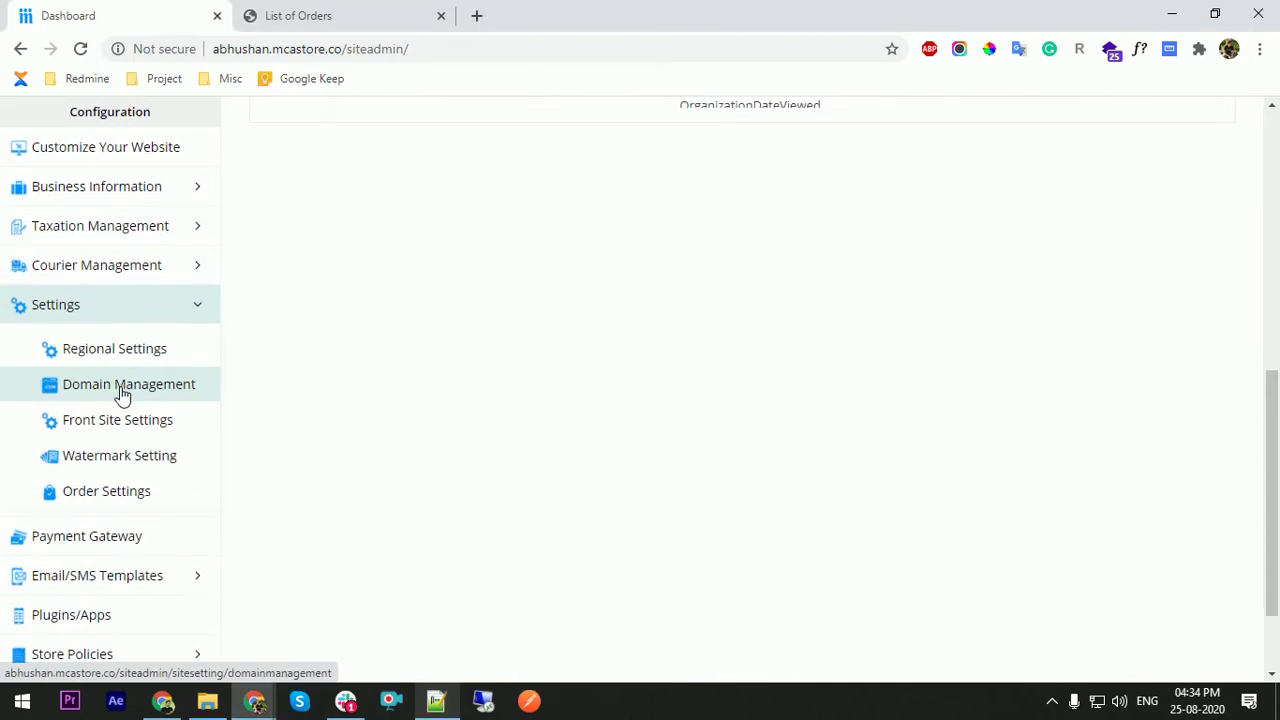
pyautogui.click(121, 395)
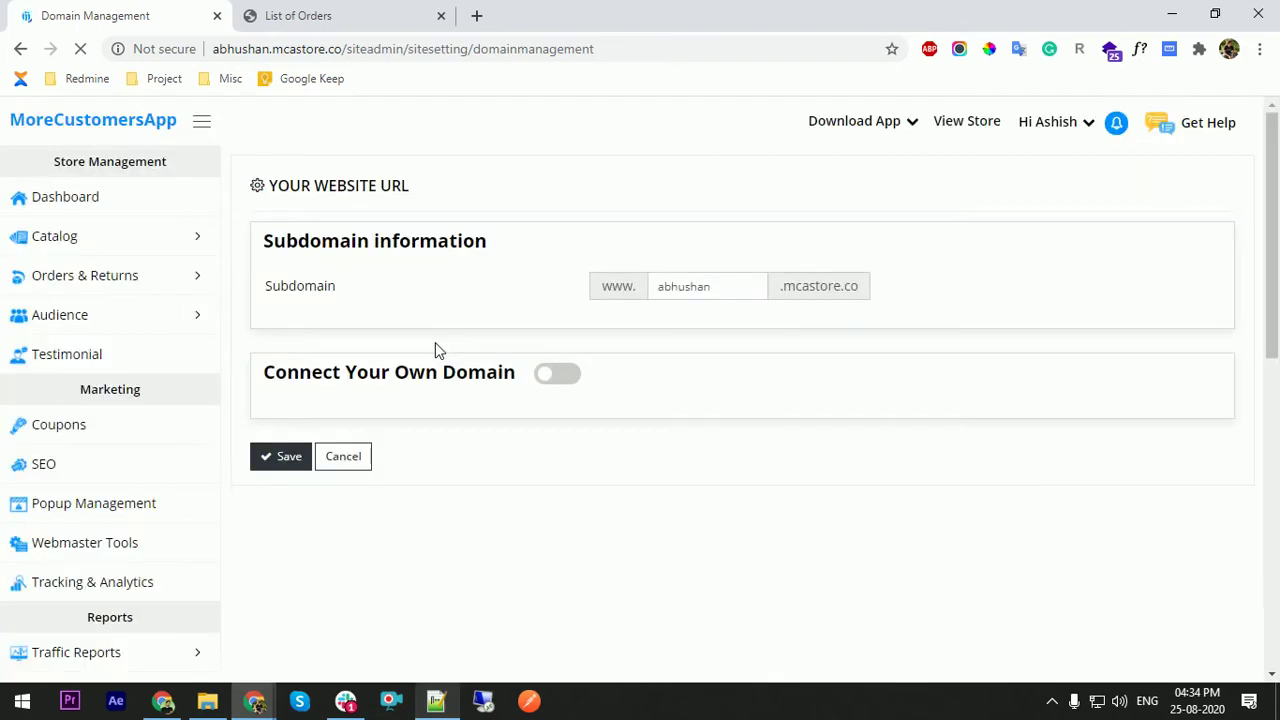
# Examine the store's current subdomain entry without changing it.
pyautogui.click(672, 294)
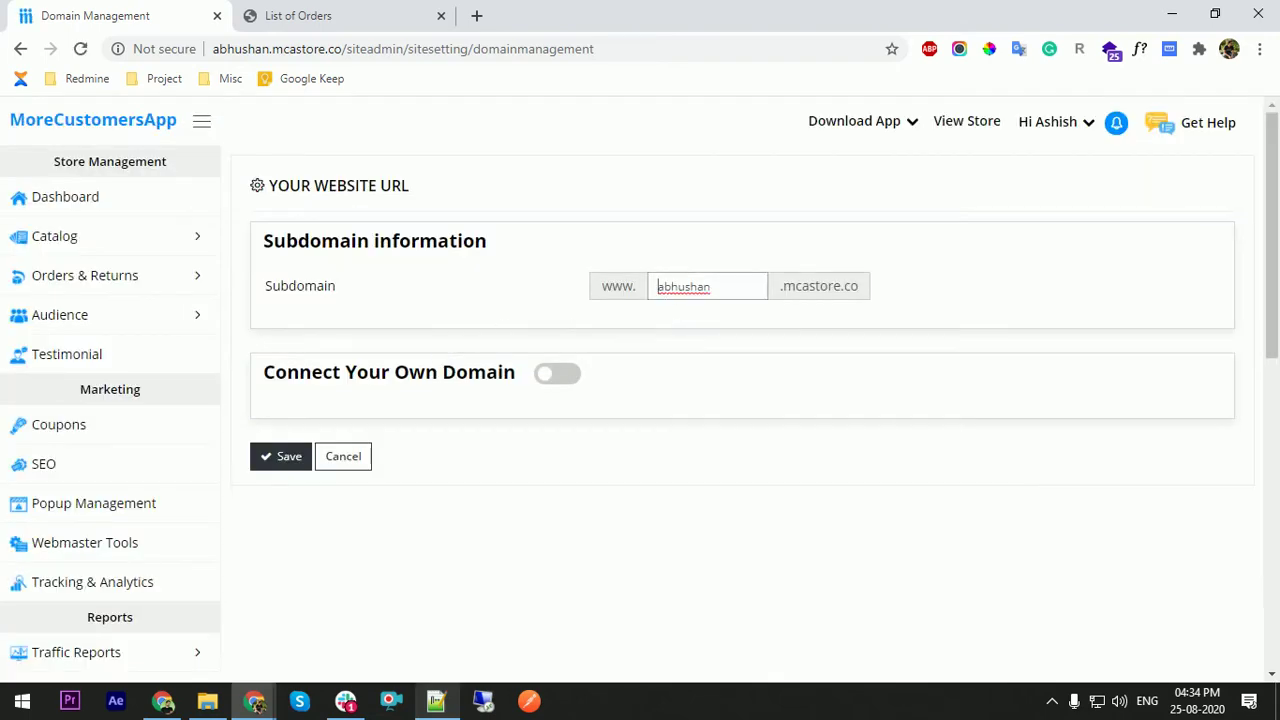
pyautogui.moveTo(658, 287); pyautogui.dragTo(711, 287)
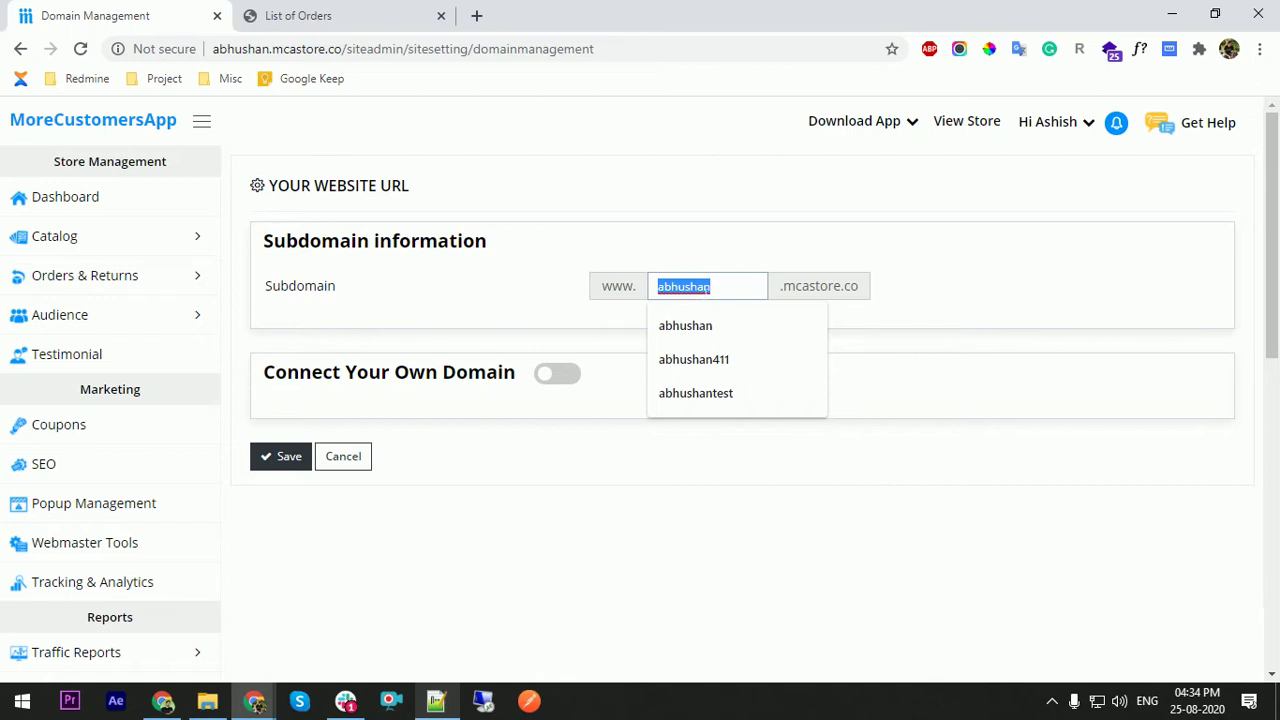
pyautogui.click(517, 276)
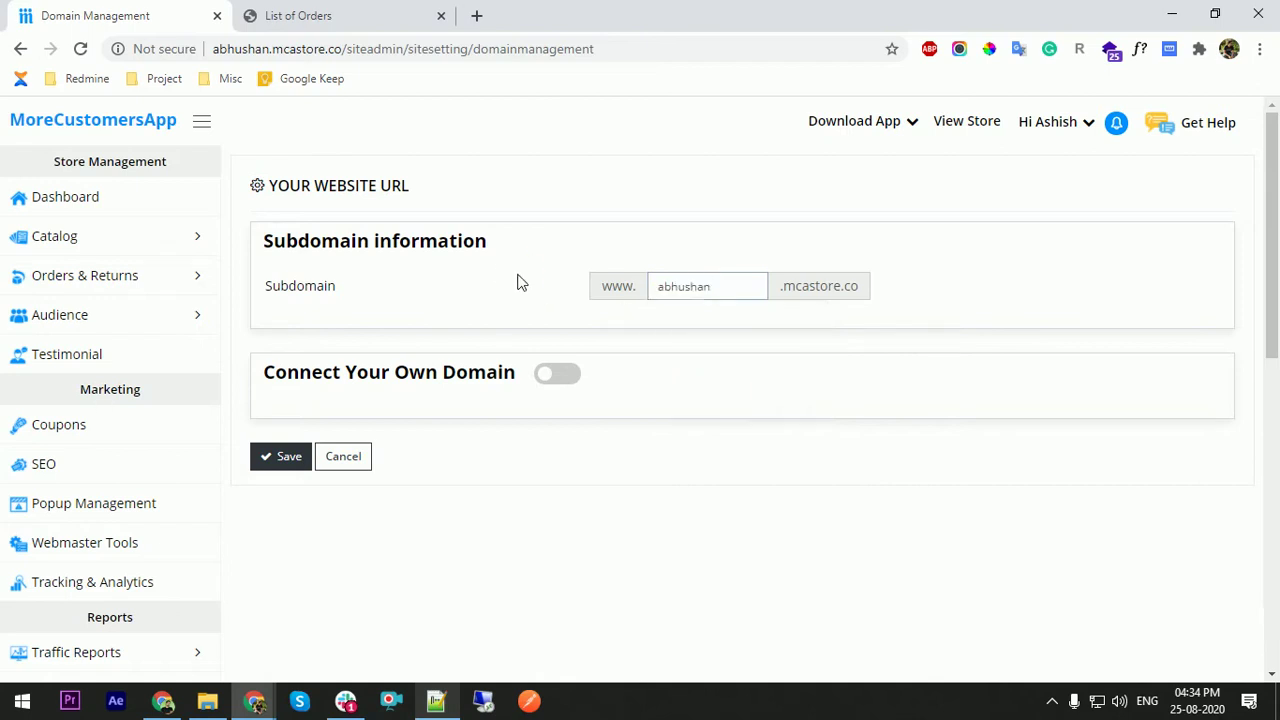
# Enable Connect Your Own Domain and review the instructions for pointing a domain to the store.
pyautogui.click(555, 376)
pyautogui.click(422, 417)
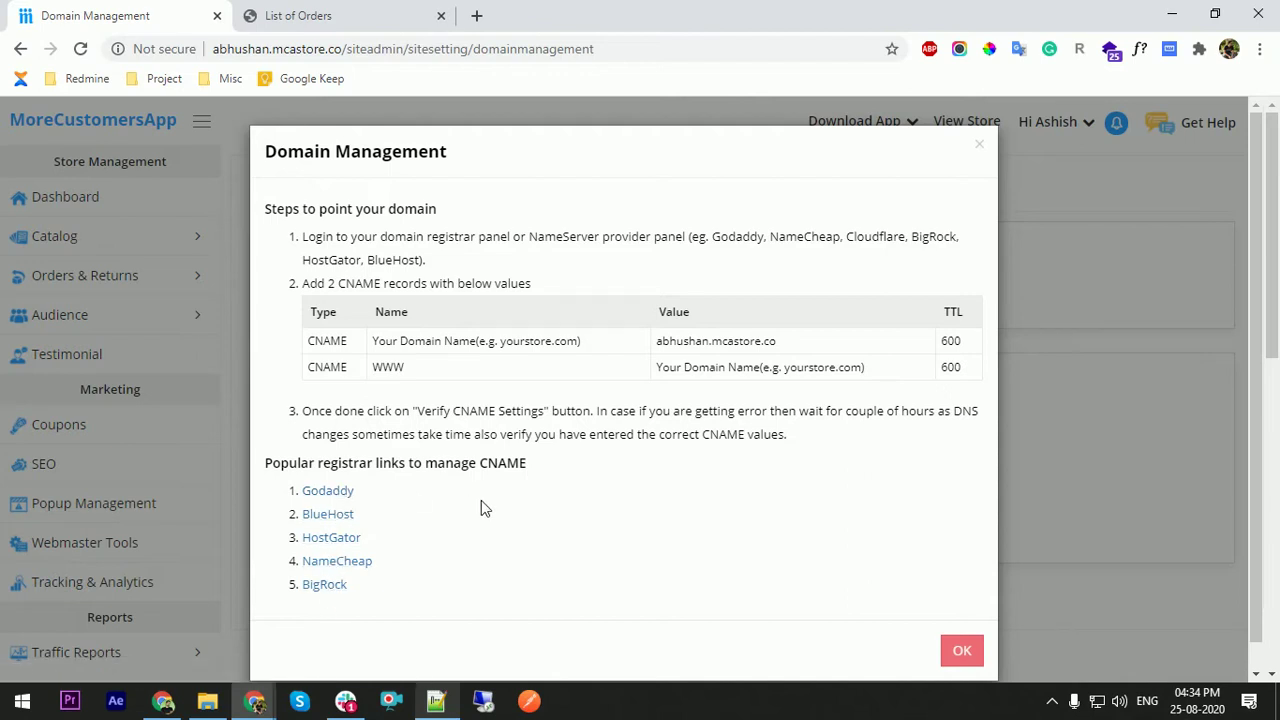
pyautogui.click(979, 145)
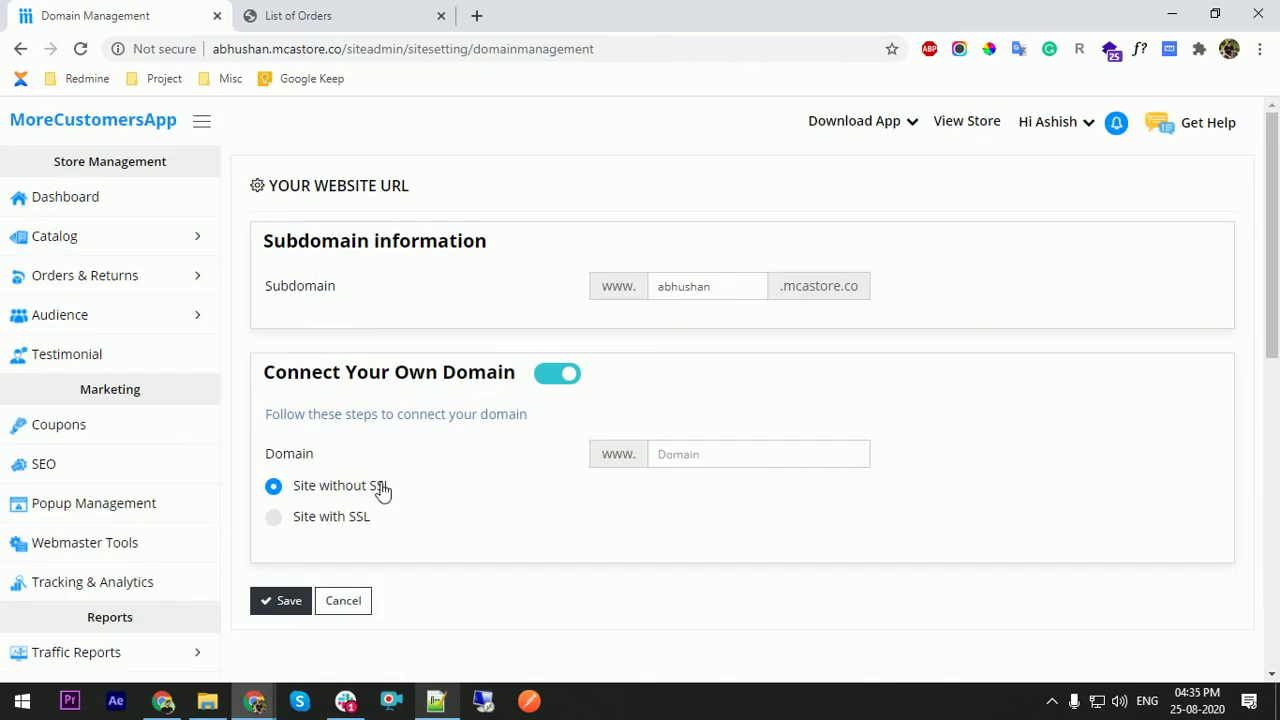
# Switch to the BigRock order list and open the management page for the domain getrichstore.co.
pyautogui.click(322, 14)
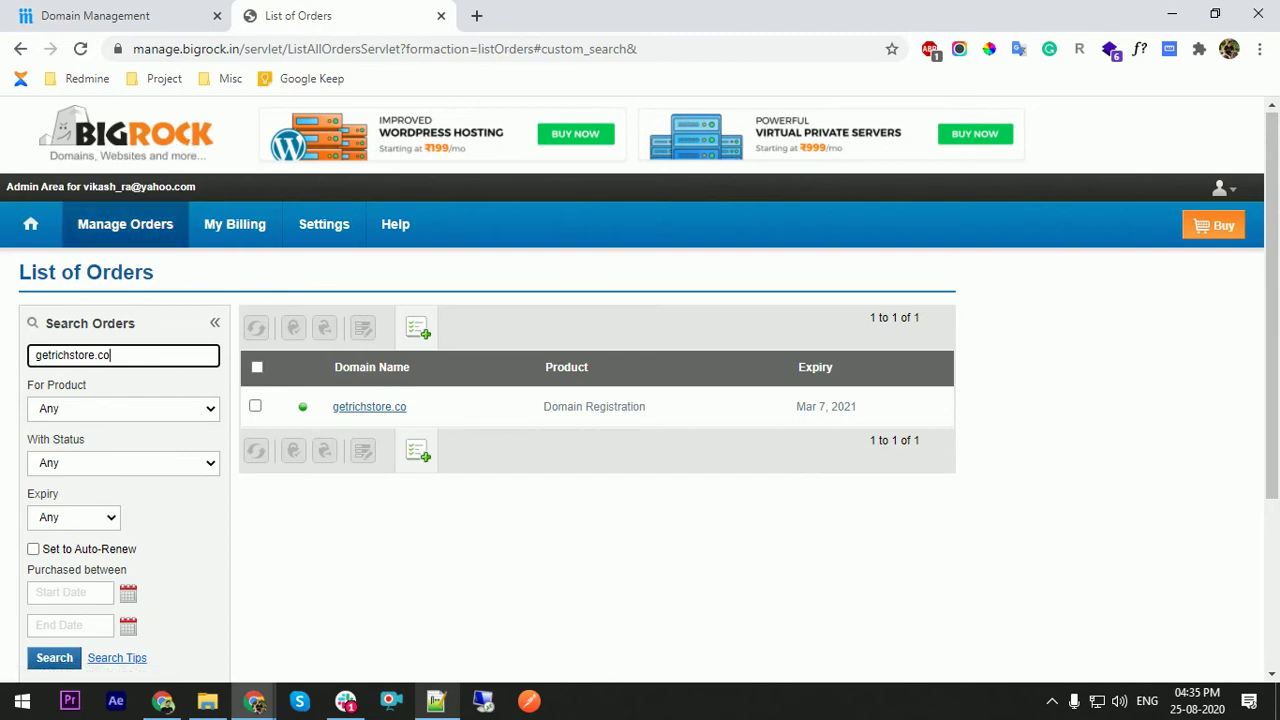
pyautogui.moveTo(125, 224)
pyautogui.moveTo(113, 391)
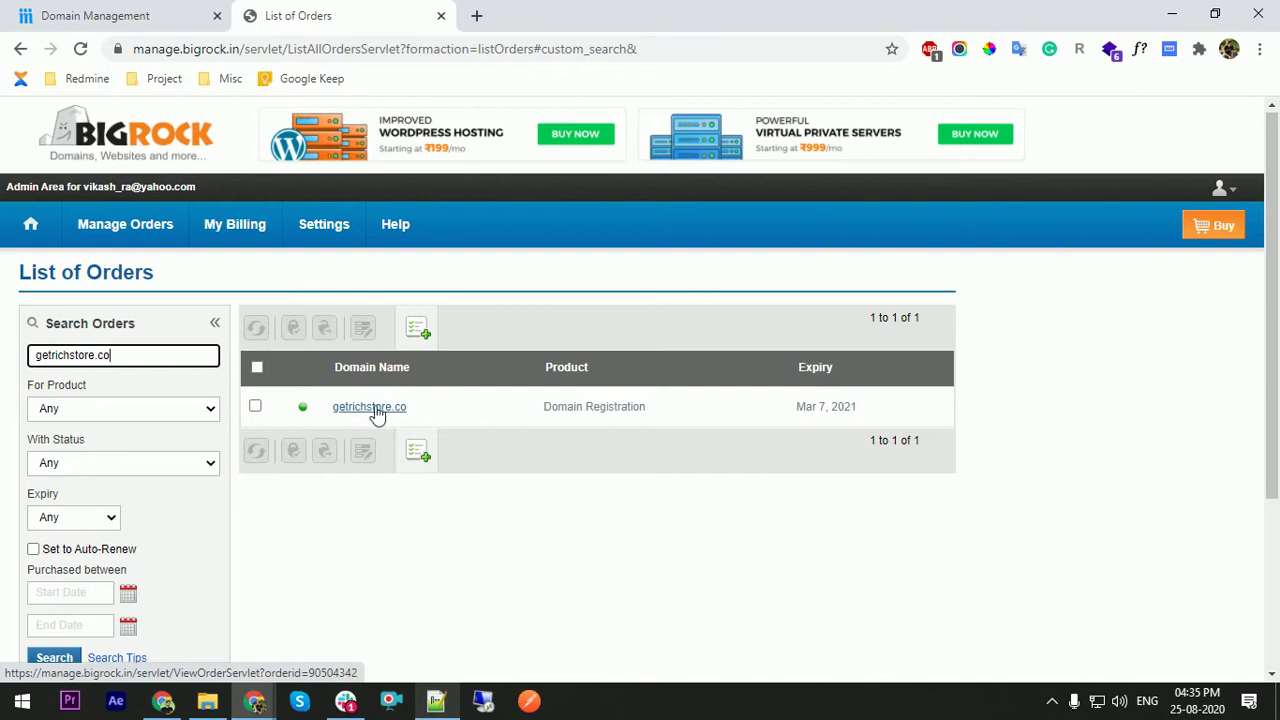
pyautogui.click(191, 14)
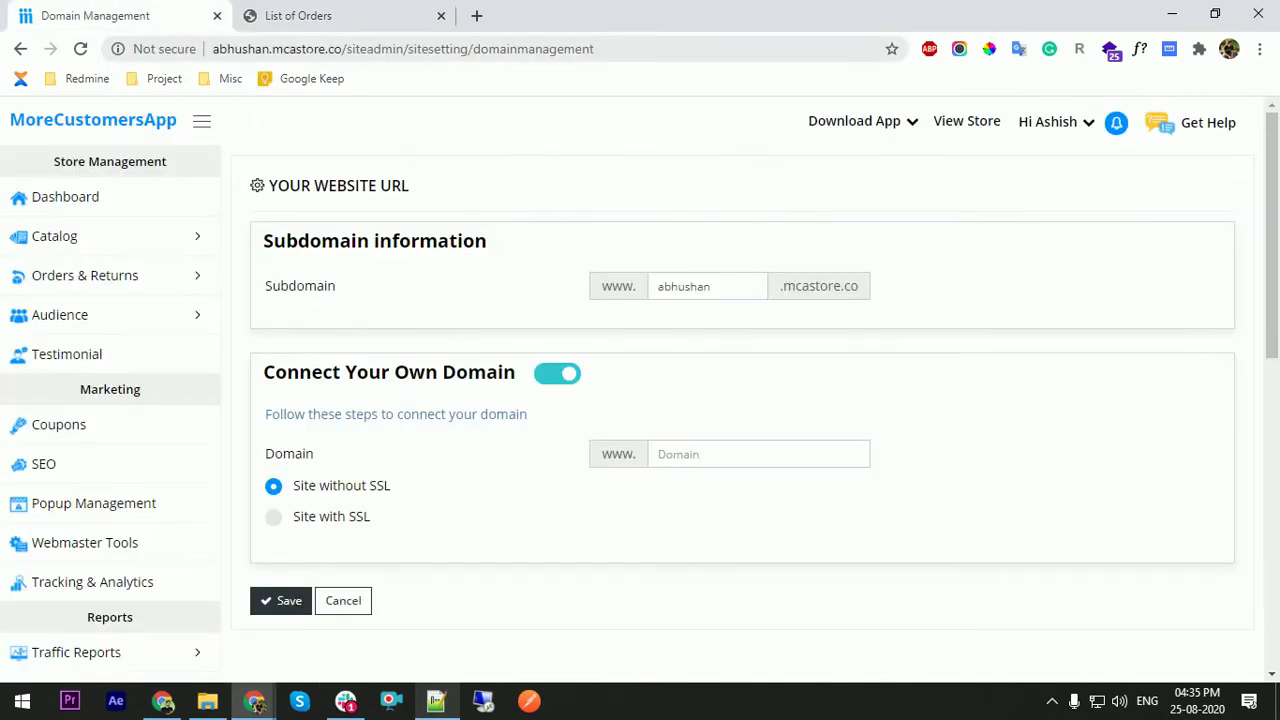
pyautogui.click(325, 22)
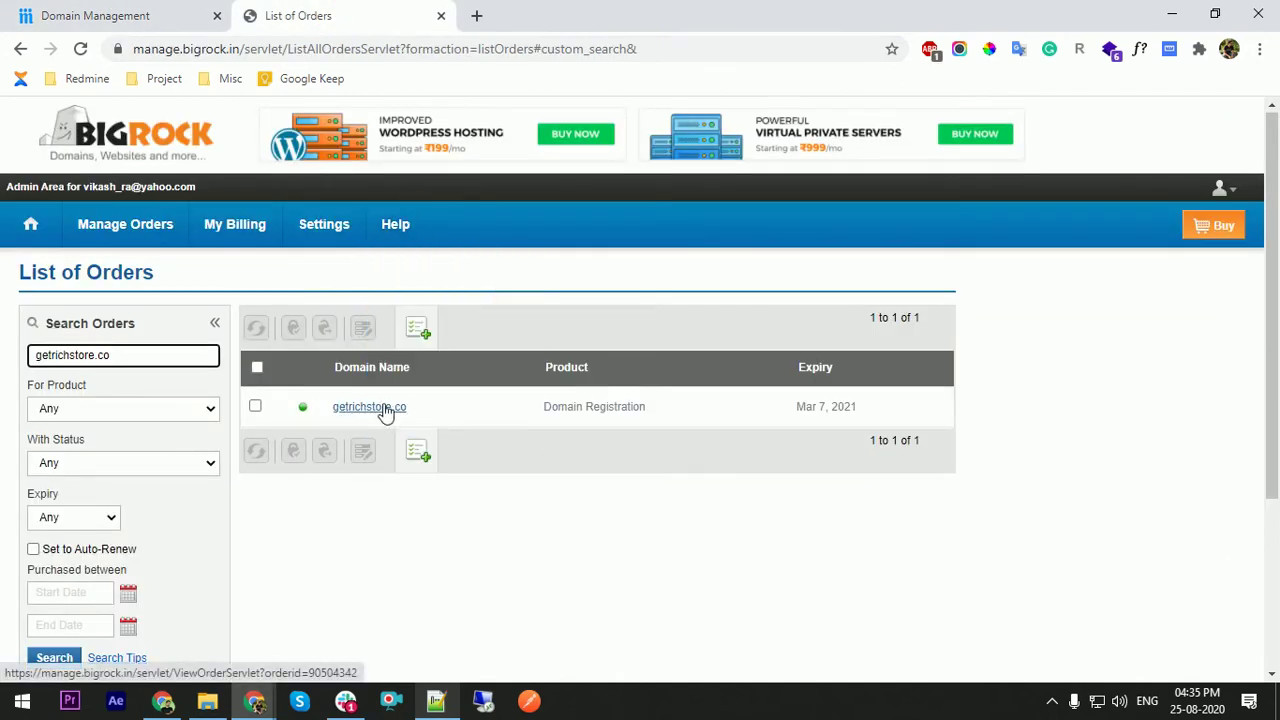
pyautogui.click(385, 409)
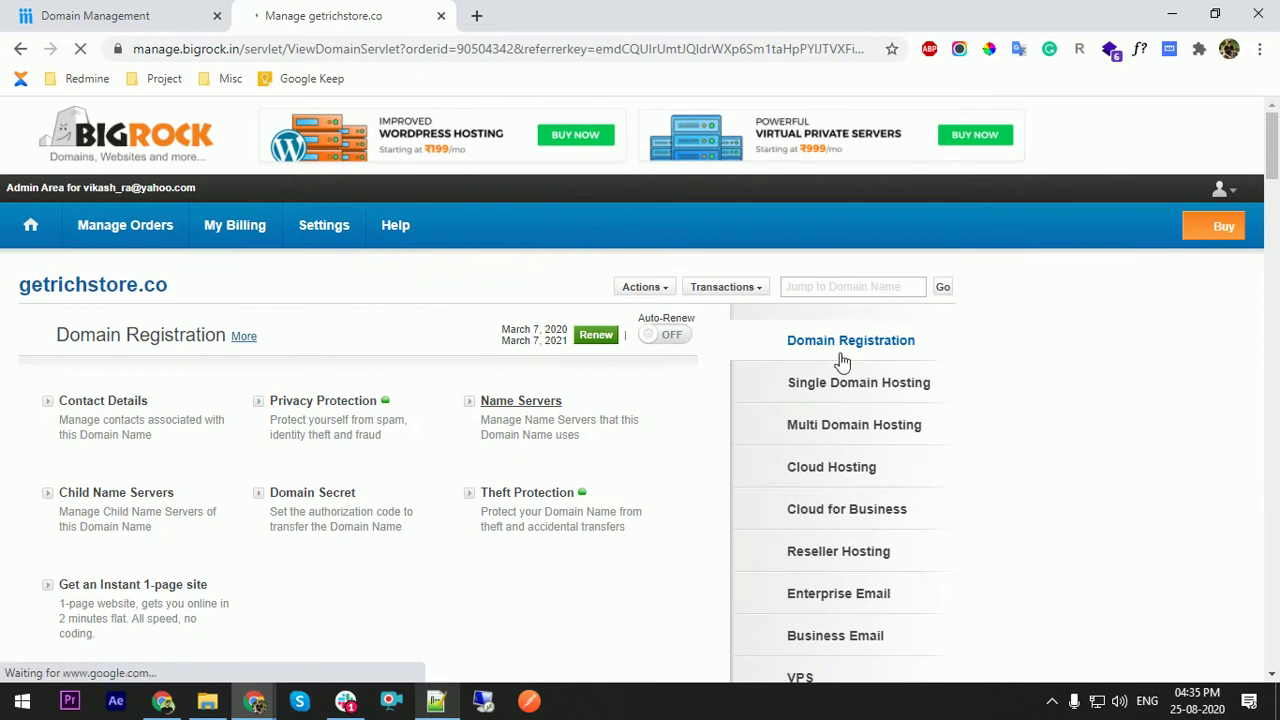
# Look through the getrichstore.co services down to the DNS Management section.
pyautogui.scroll(-2, 691, 446)
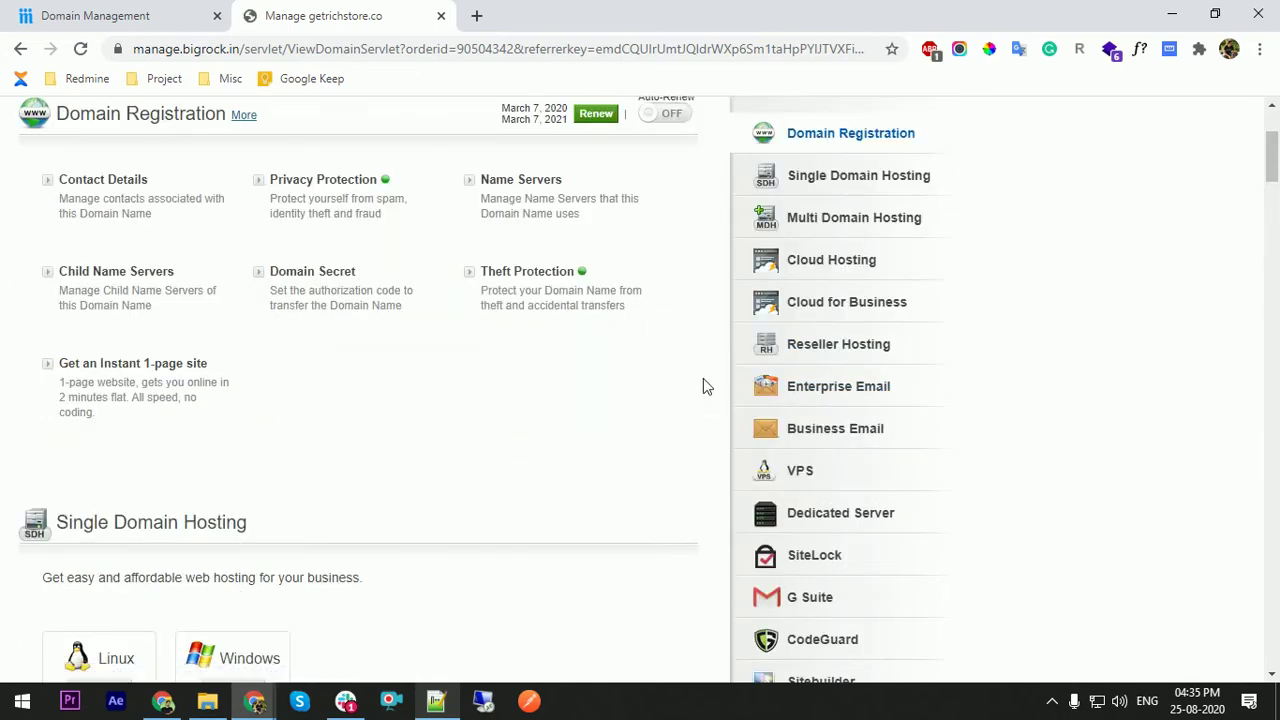
pyautogui.scroll(-4, 703, 386)
pyautogui.scroll(-15, 703, 386)
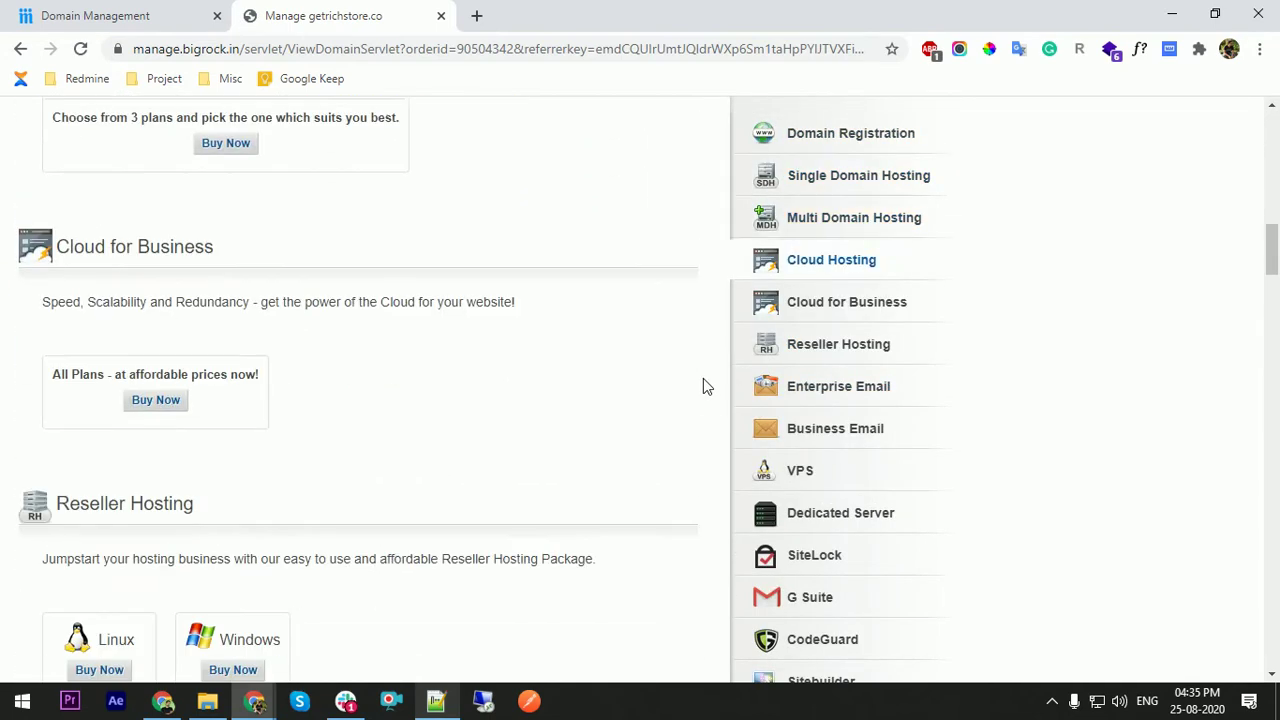
pyautogui.scroll(-15, 703, 386)
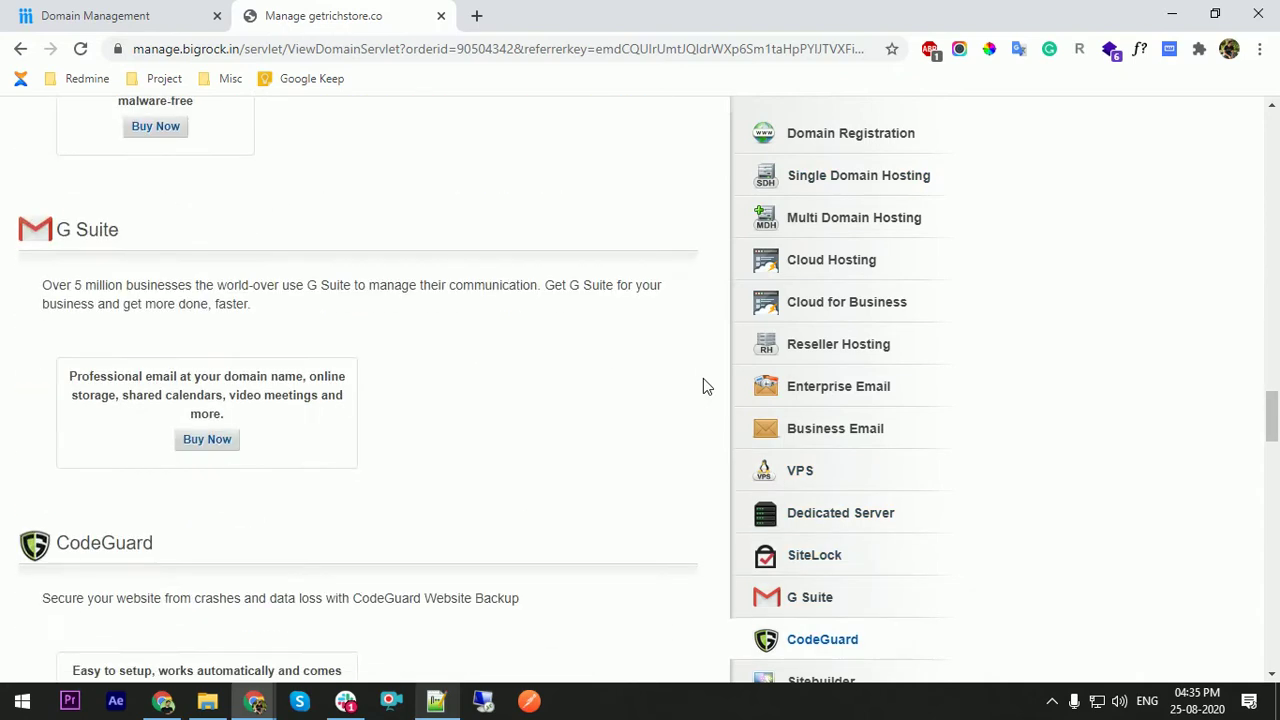
pyautogui.scroll(-15, 703, 386)
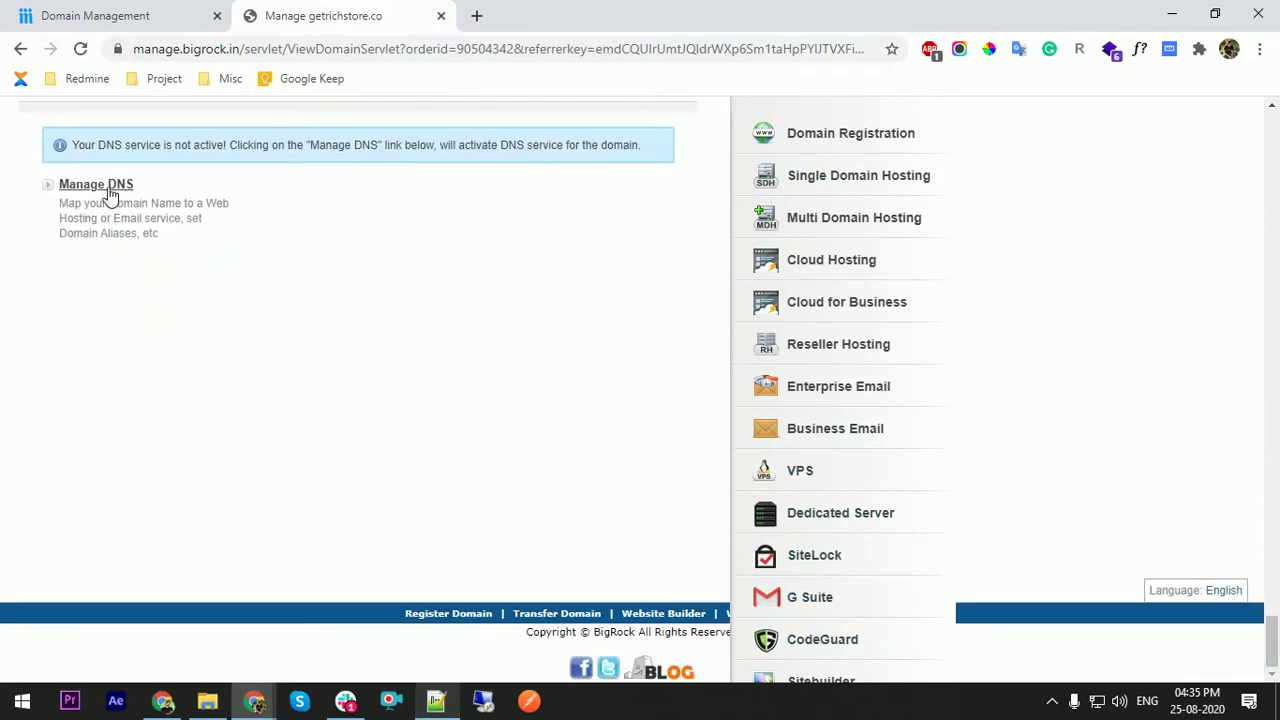
pyautogui.scroll(2, 110, 250)
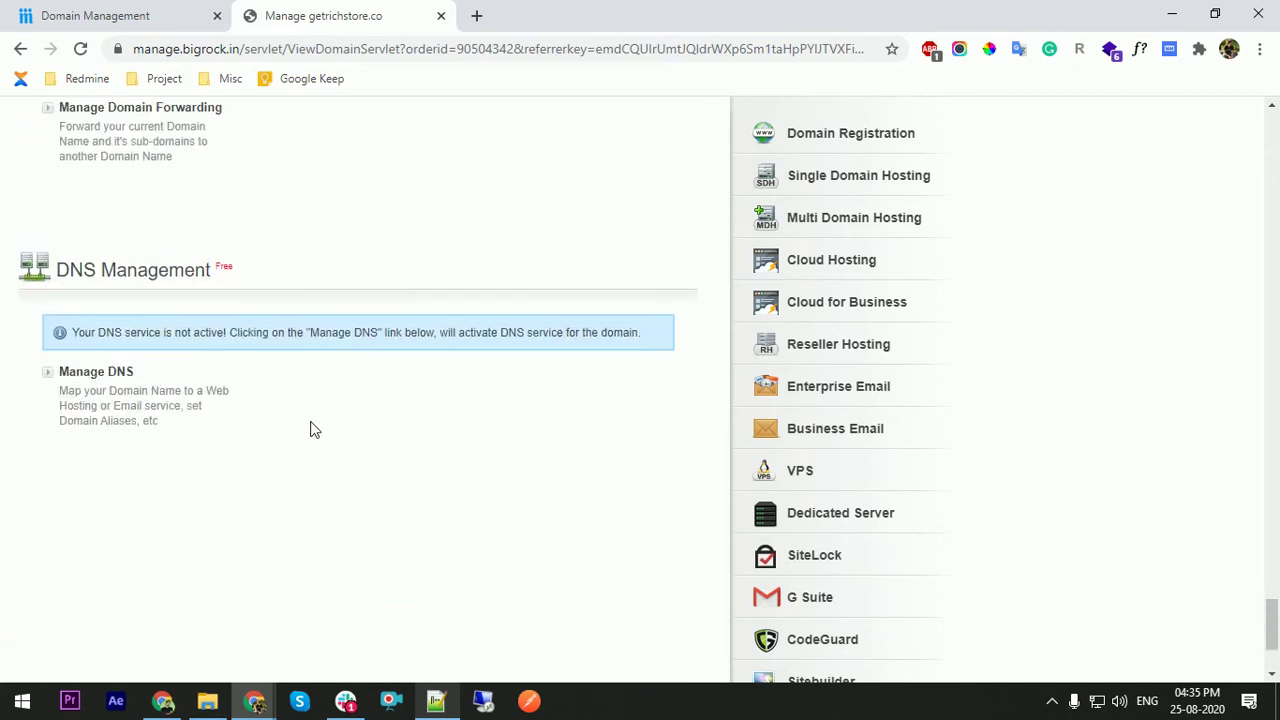
# Search the domain's management page for "DNS" and go to the DNS Management section.
pyautogui.hotkey('ctrl', 'f')
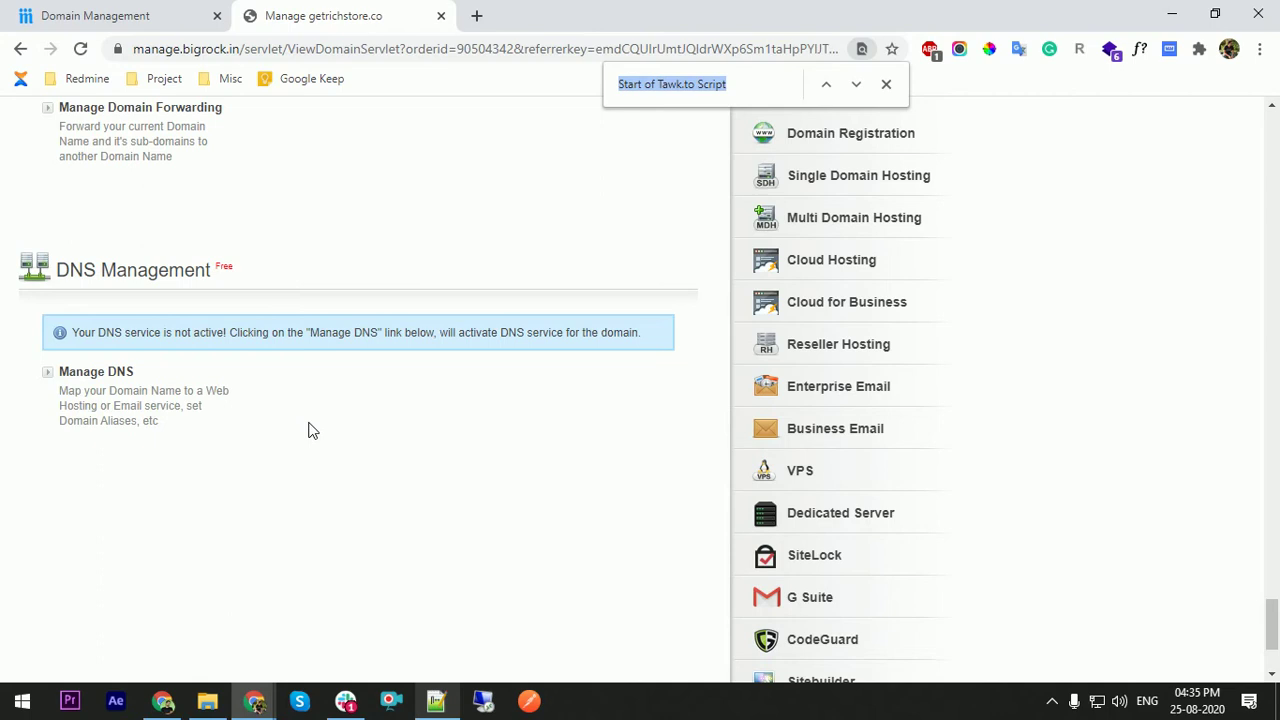
pyautogui.write('DNS')
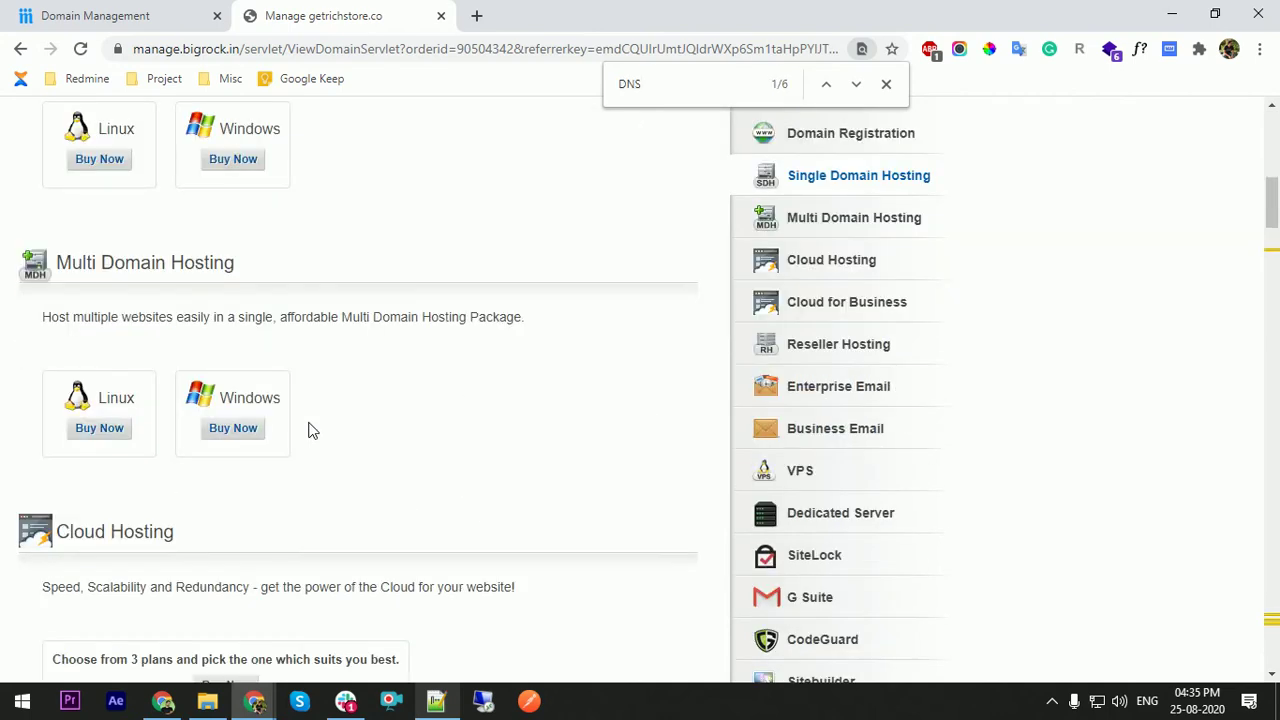
pyautogui.scroll(-15, 308, 430)
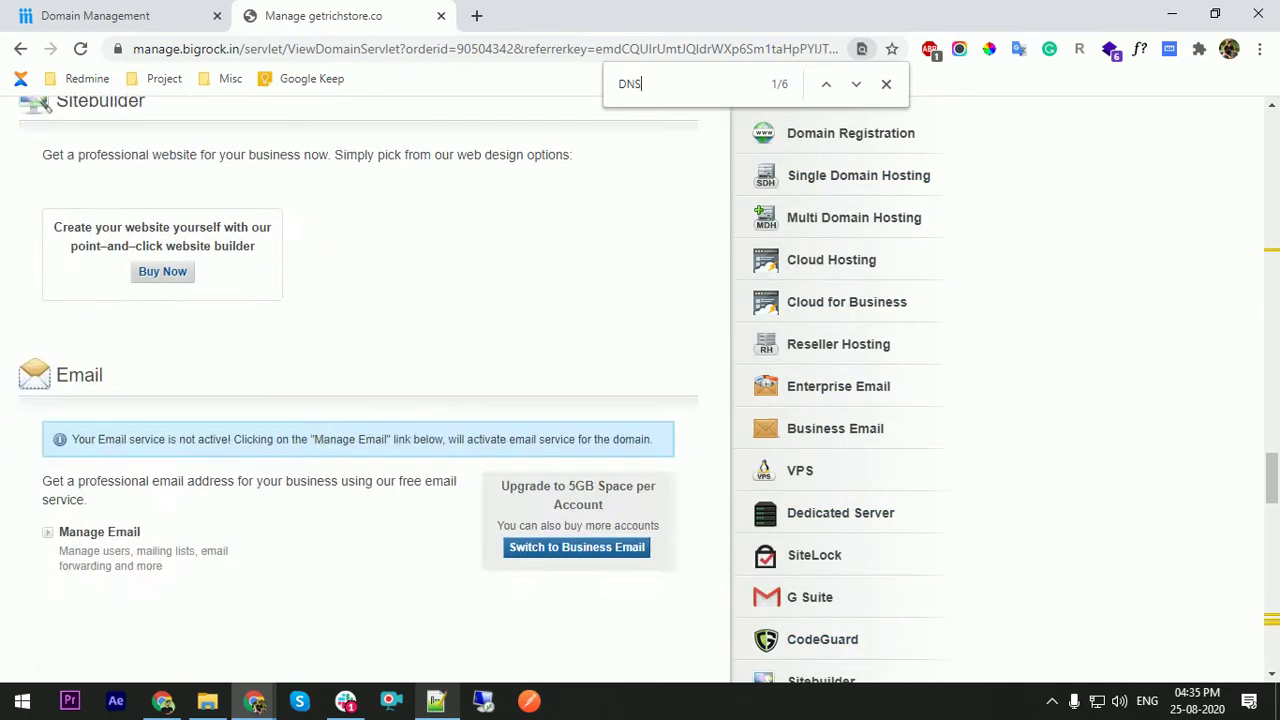
pyautogui.scroll(-8, 314, 434)
pyautogui.scroll(3, 323, 431)
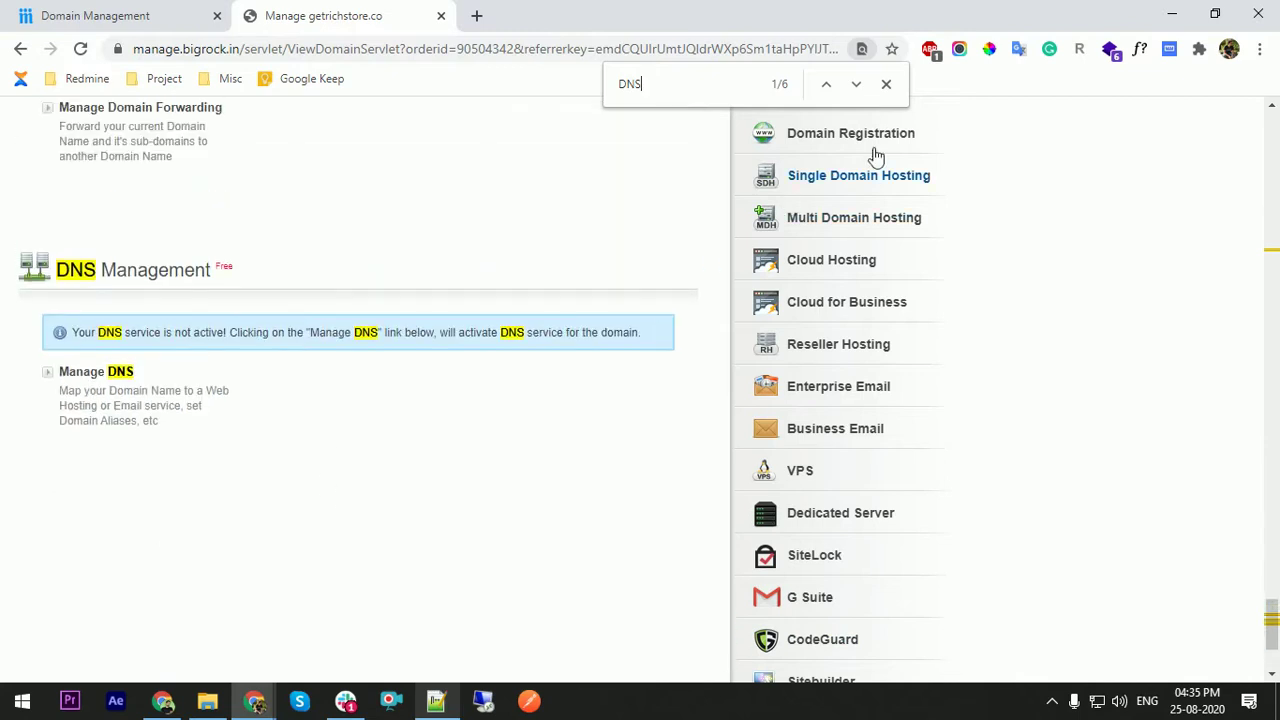
pyautogui.click(886, 84)
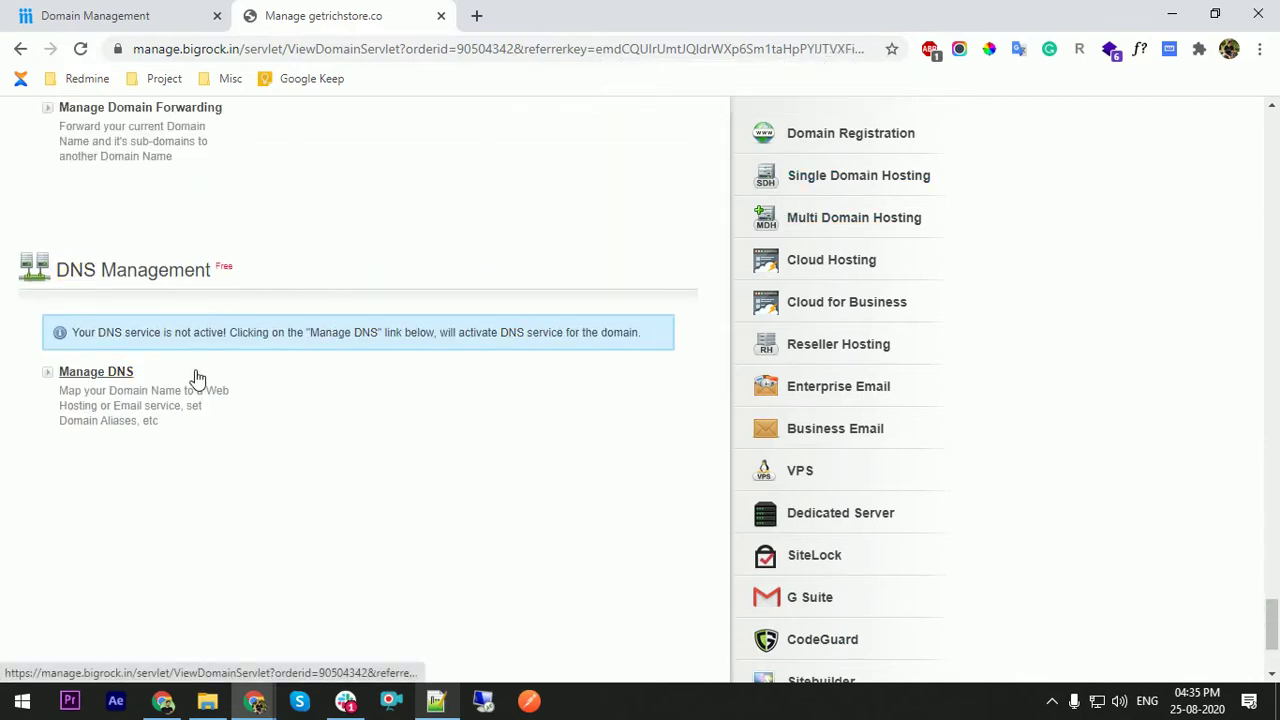
# Open Manage DNS for getrichstore.co and show the domain's list of CNAME records.
pyautogui.click(100, 378)
pyautogui.moveTo(350, 24); pyautogui.dragTo(658, 59)
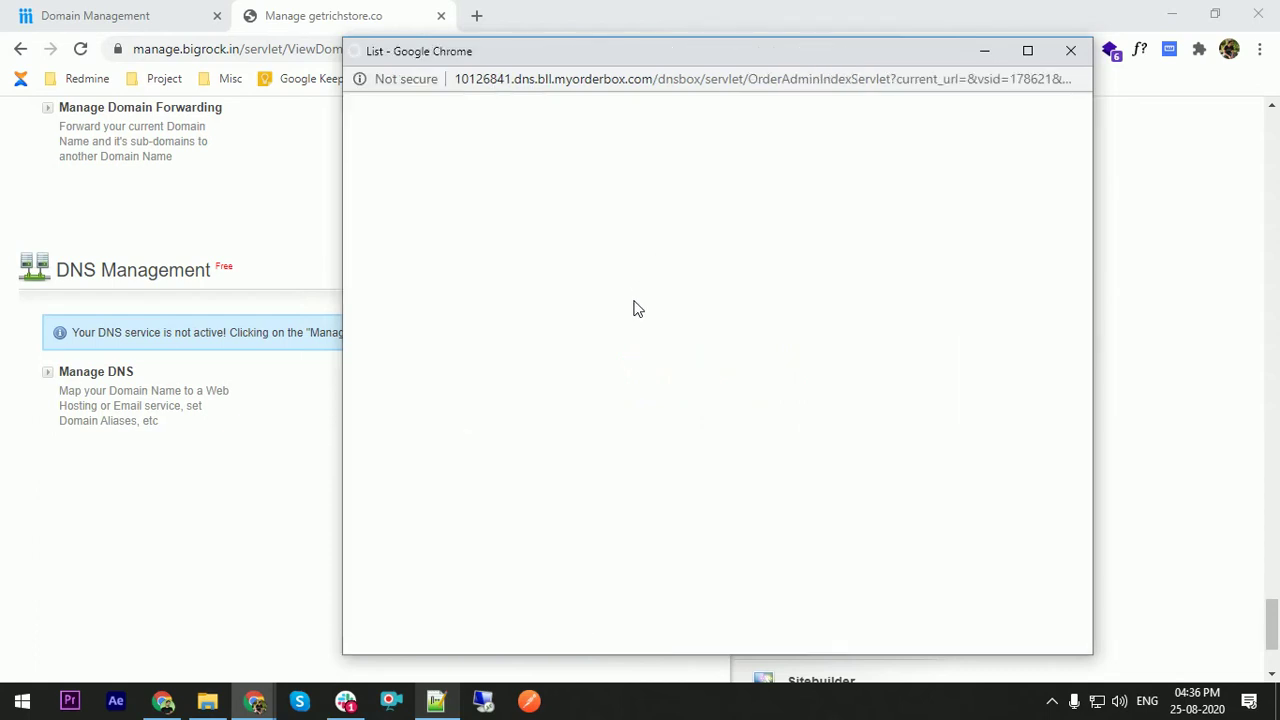
pyautogui.moveTo(591, 52); pyautogui.dragTo(574, 52)
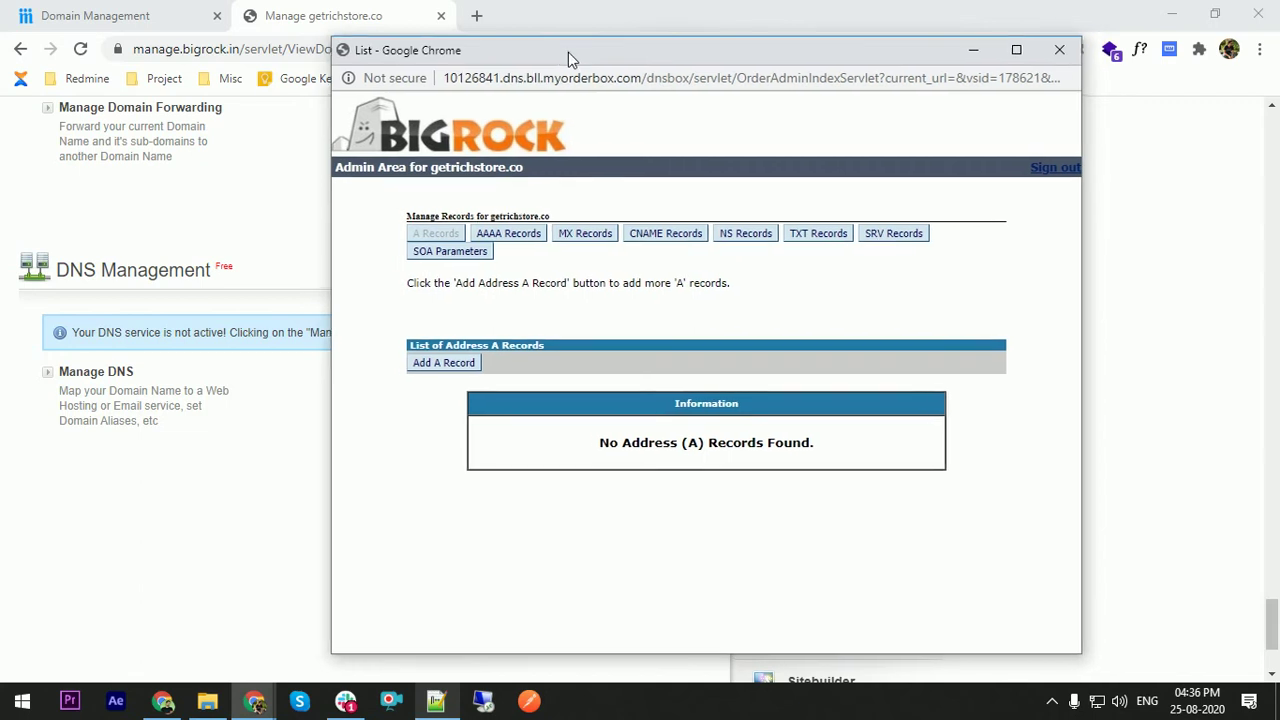
pyautogui.click(656, 238)
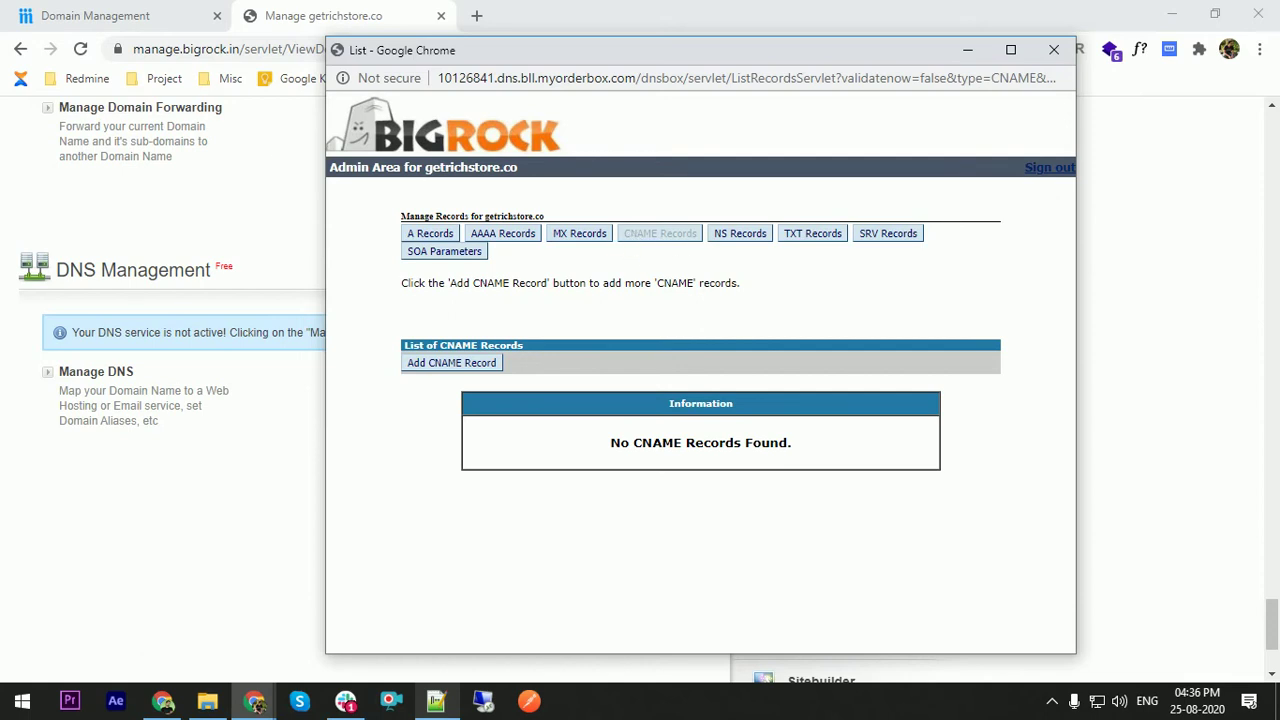
# Return to the store's Domain Management page and check the CNAME names and values required in the connection instructions.
pyautogui.click(137, 16)
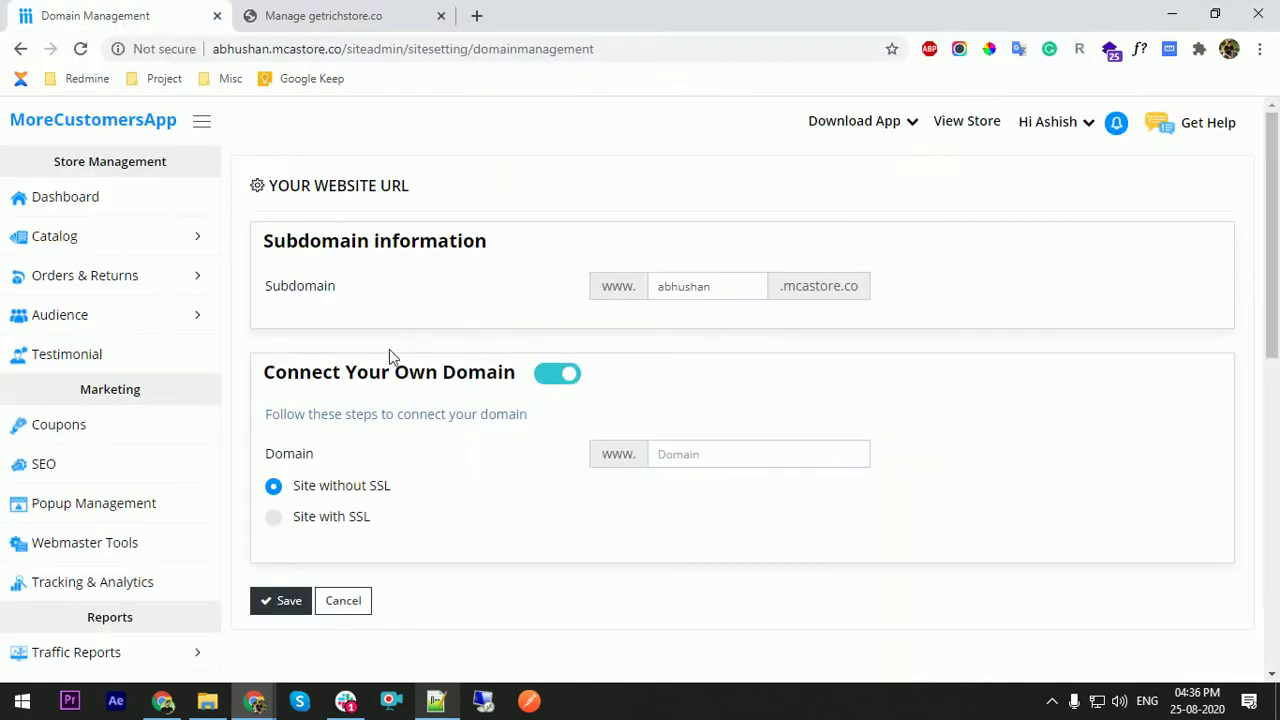
pyautogui.click(343, 413)
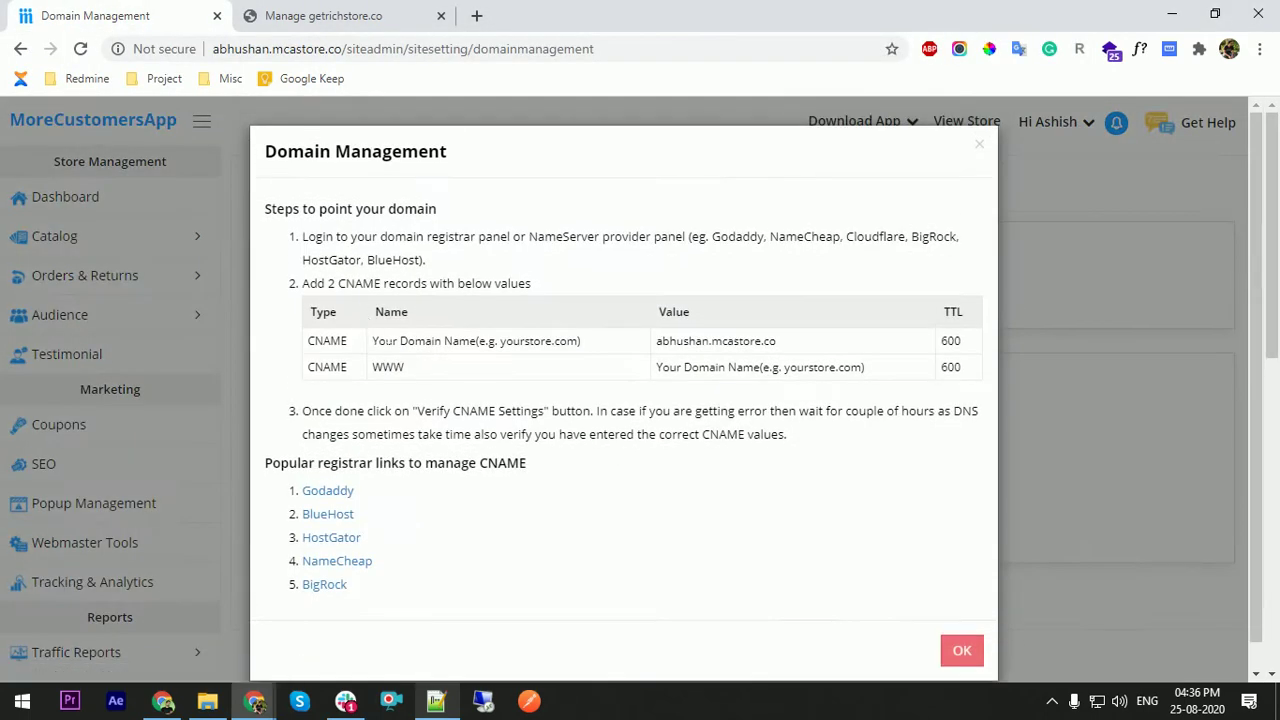
pyautogui.moveTo(372, 342); pyautogui.dragTo(394, 368)
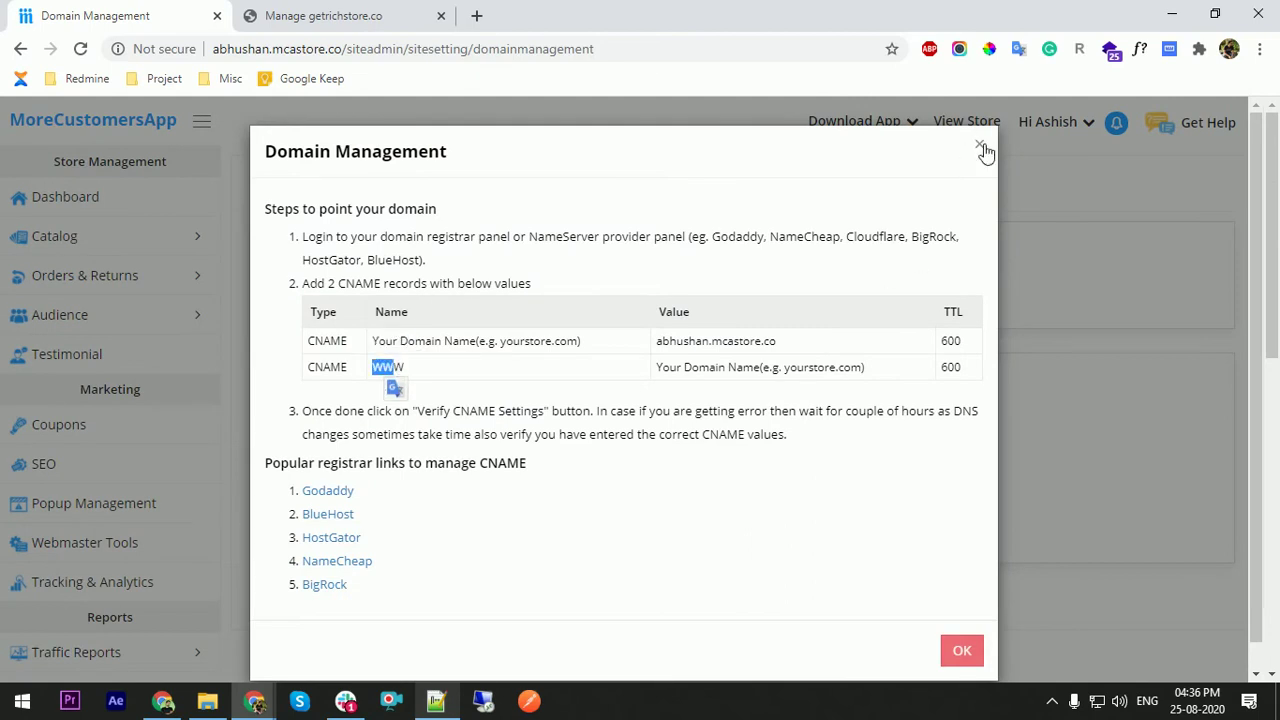
pyautogui.click(981, 147)
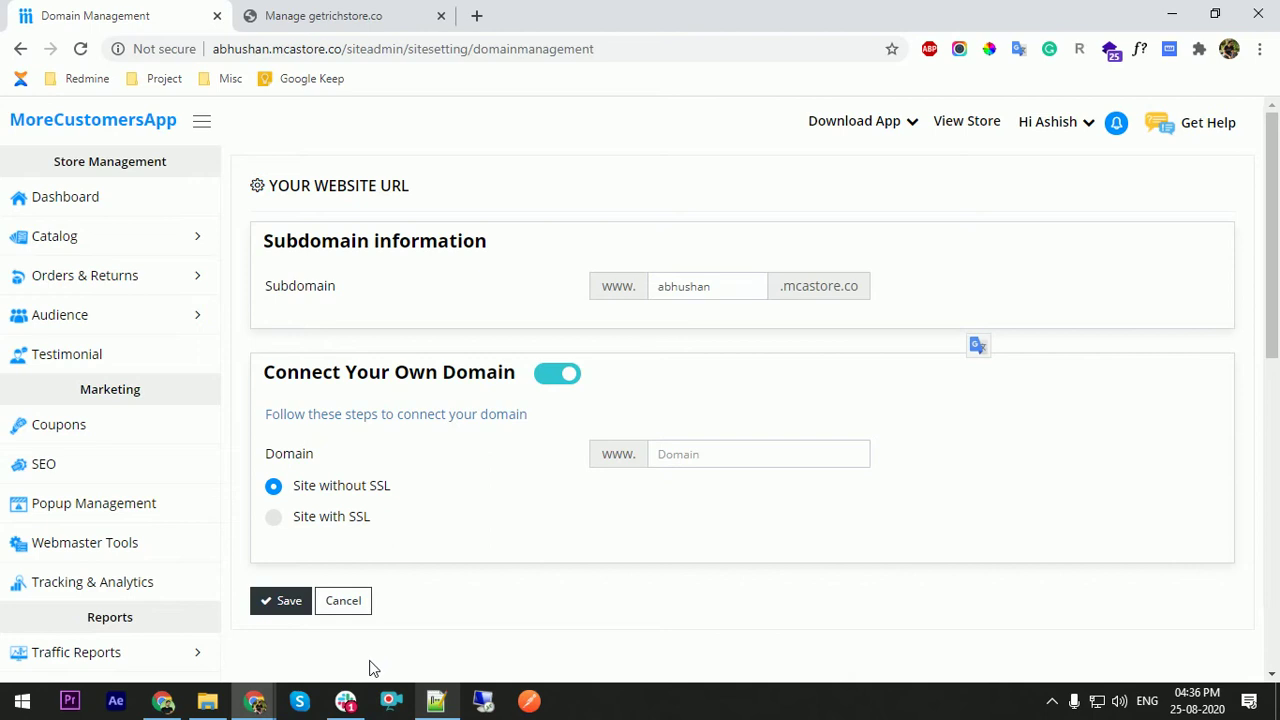
pyautogui.moveTo(254, 700)
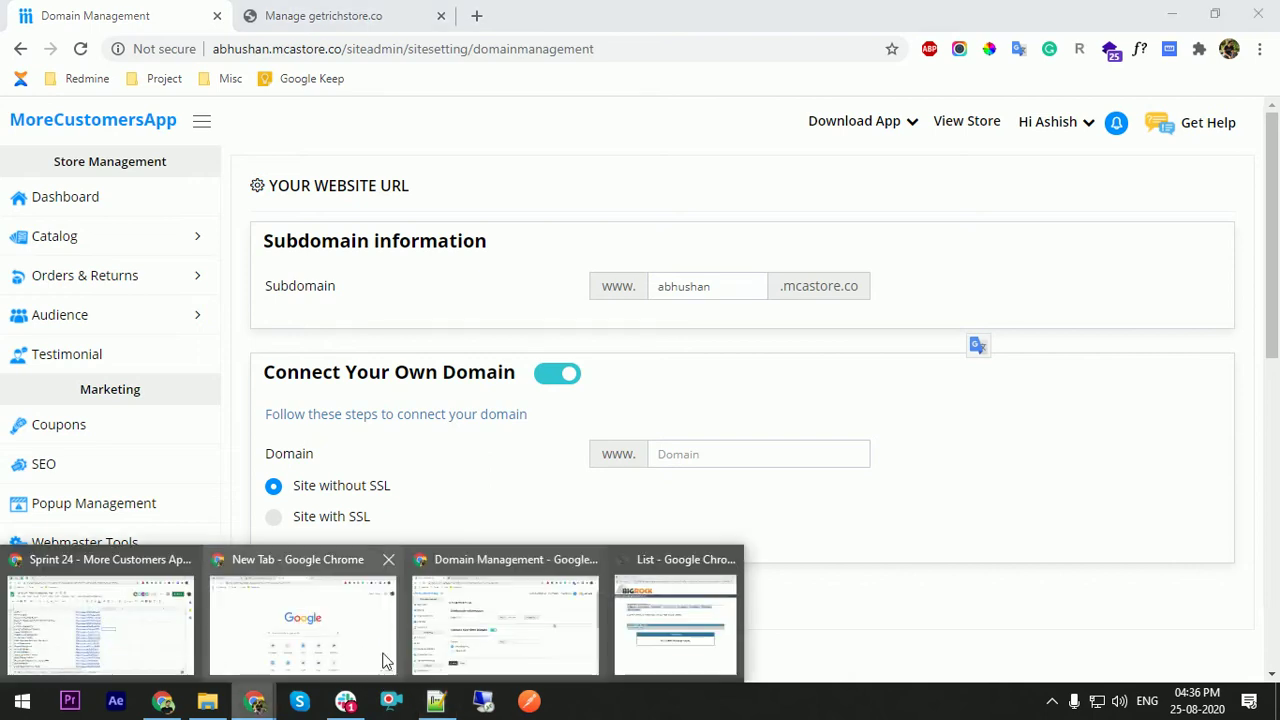
pyautogui.click(668, 625)
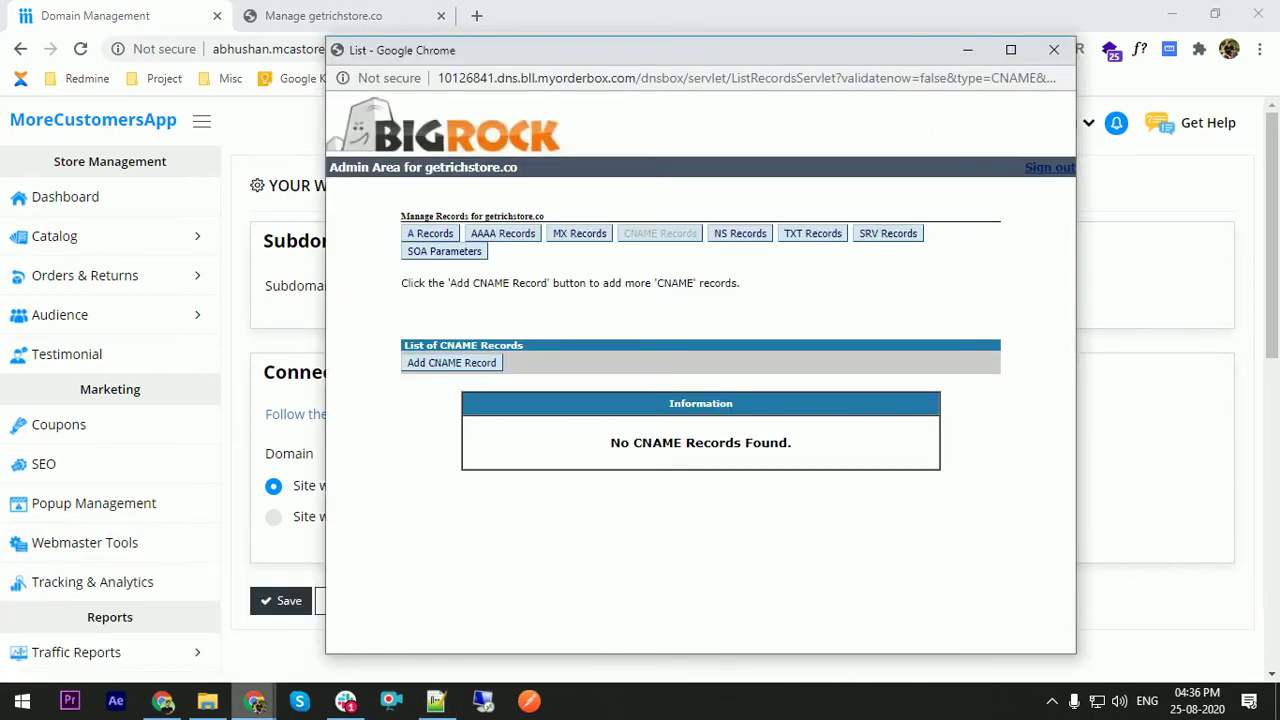
pyautogui.click(457, 372)
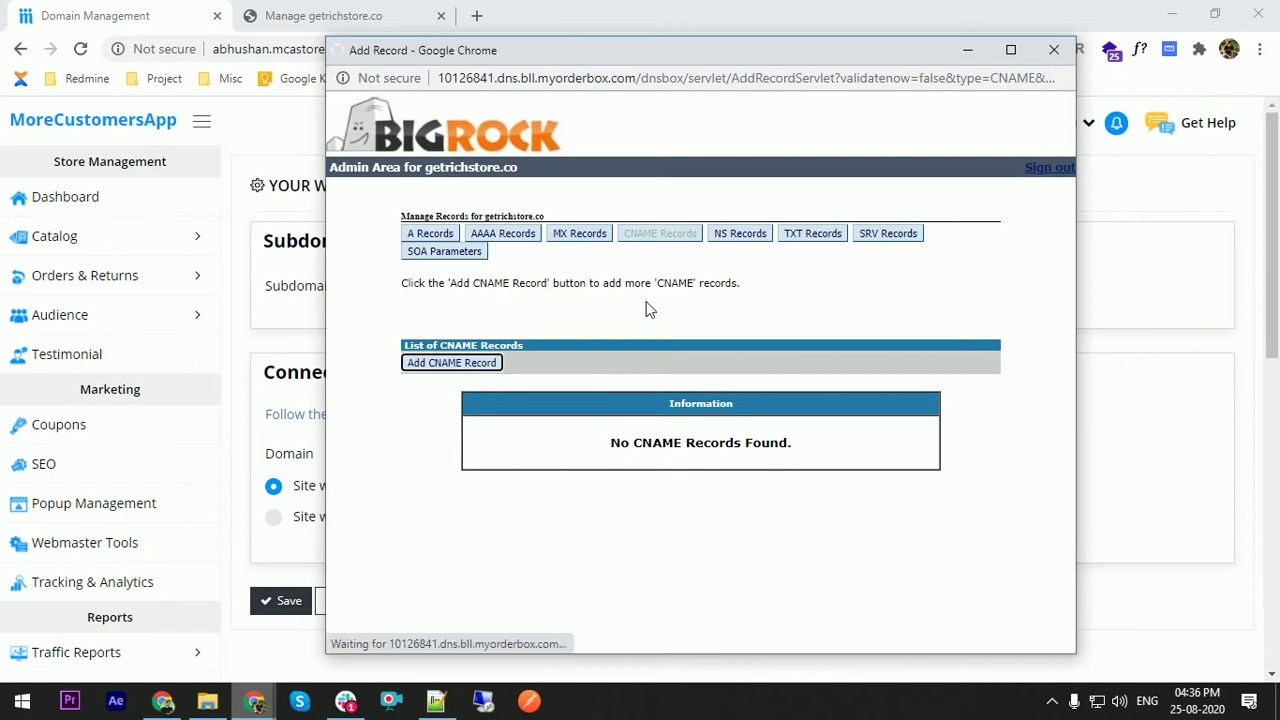
pyautogui.click(502, 360)
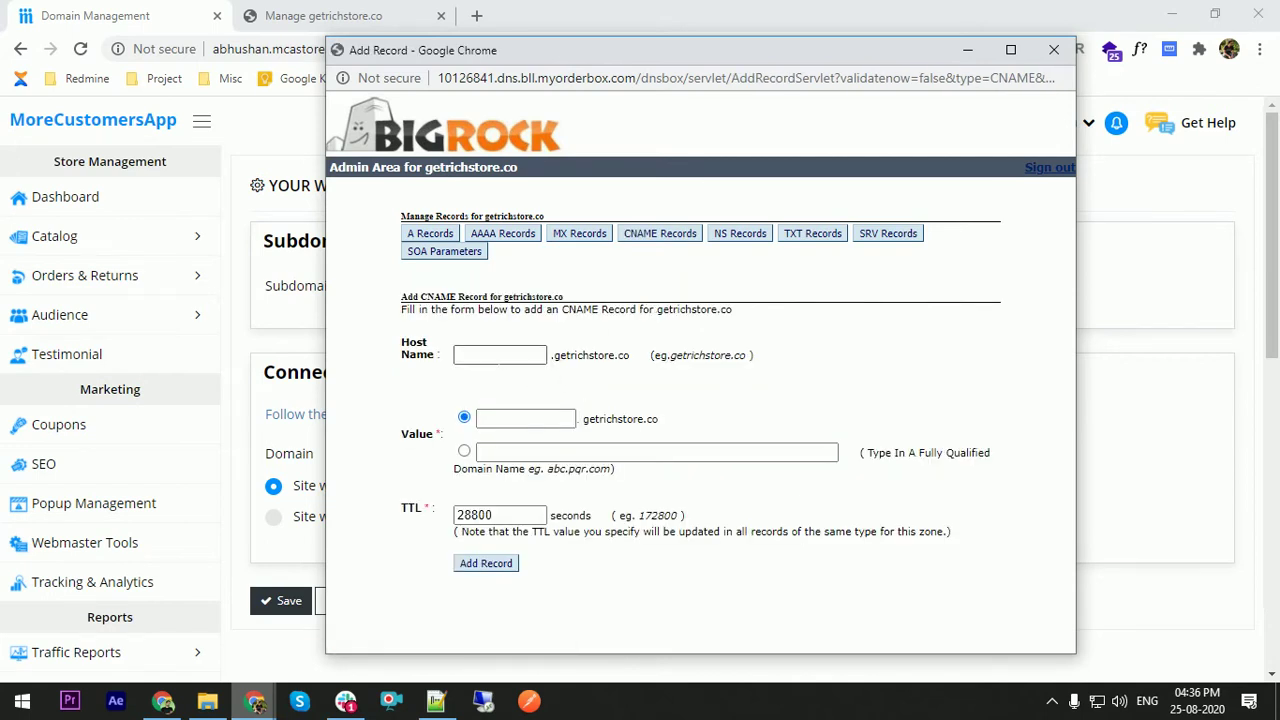
pyautogui.click(499, 356)
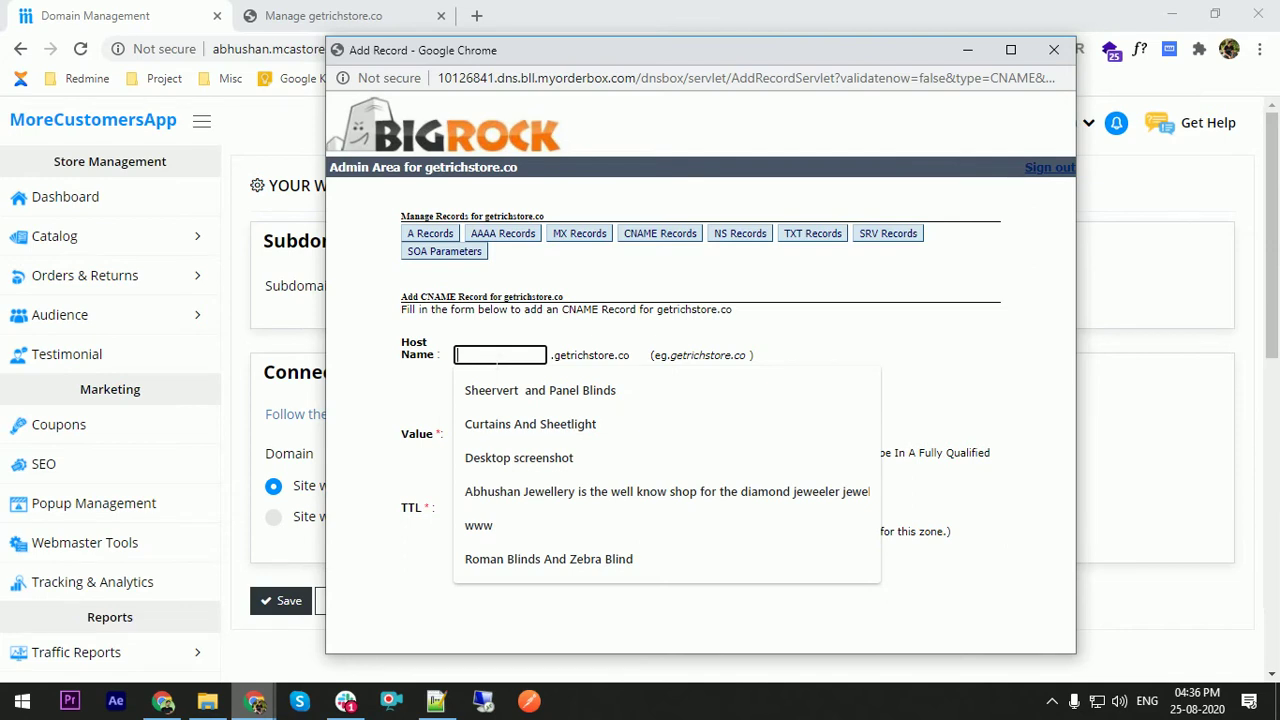
pyautogui.write('www')
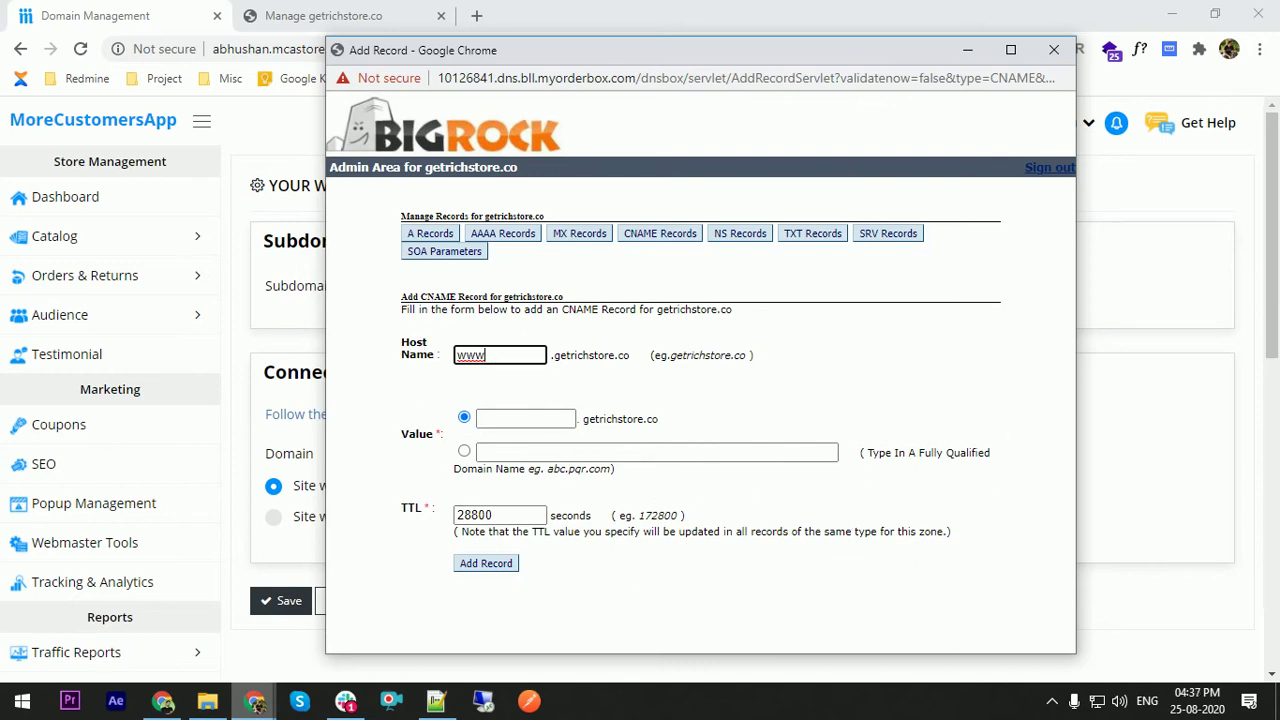
# Choose the fully qualified domain name value, check the subdomain on the store's page and enter abhushan.mcastore.co as the record's value.
pyautogui.click(465, 452)
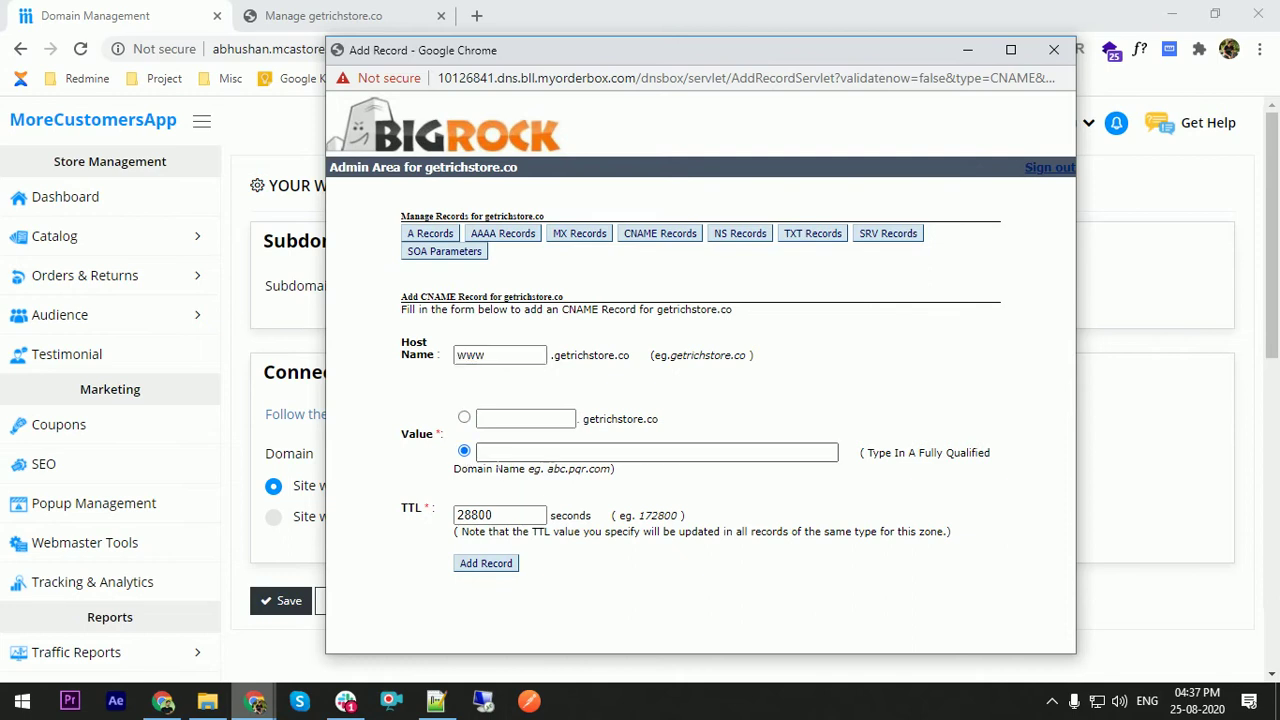
pyautogui.click(500, 455)
pyautogui.click(246, 306)
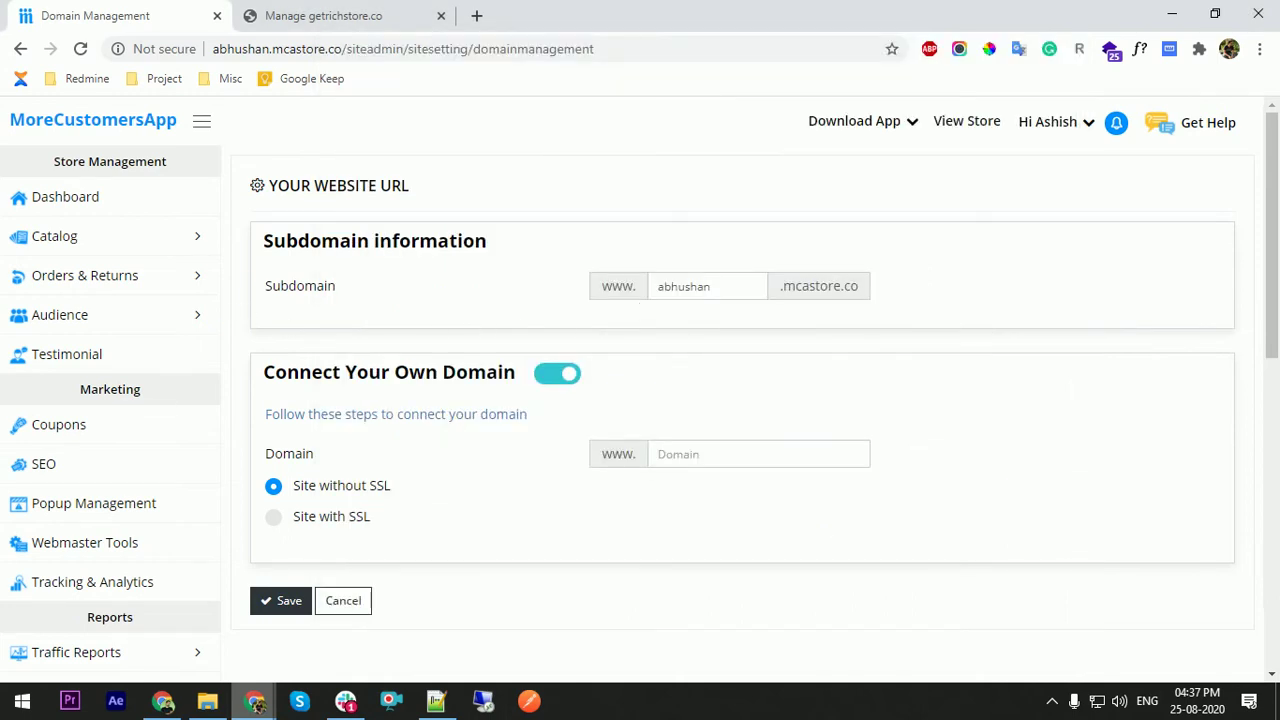
pyautogui.moveTo(712, 287); pyautogui.dragTo(662, 287)
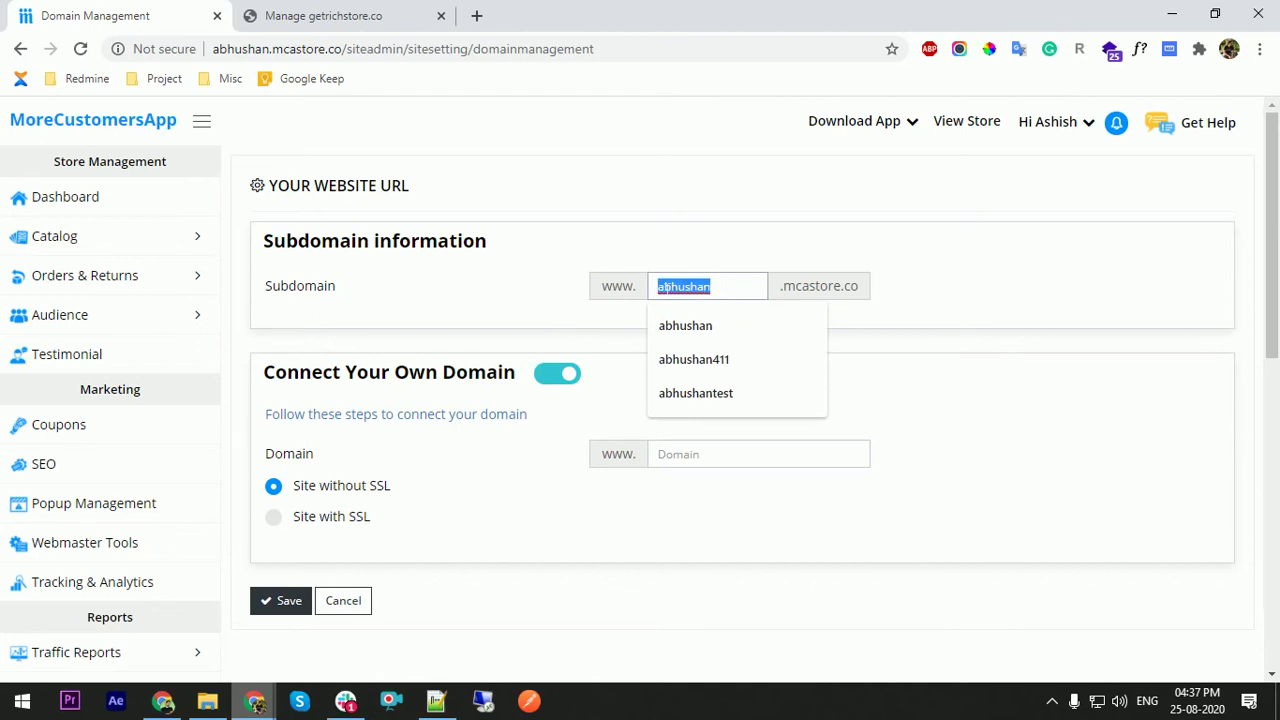
pyautogui.click(680, 288)
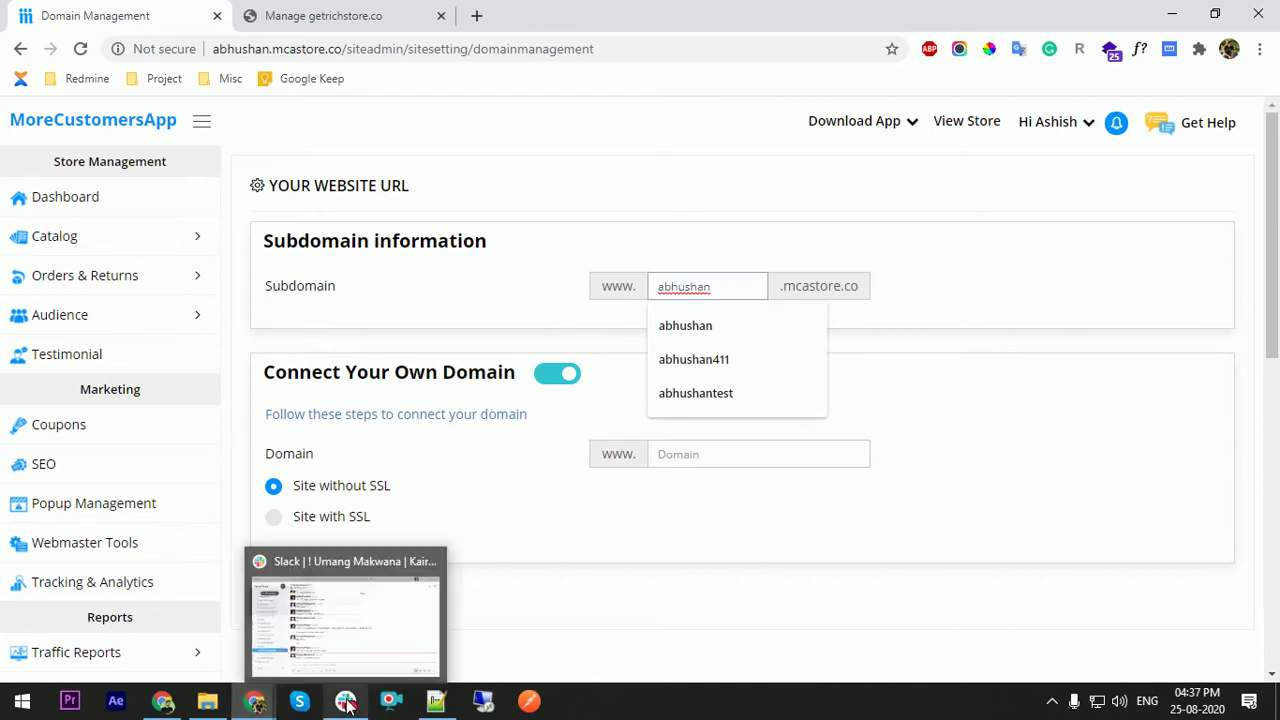
pyautogui.moveTo(262, 703)
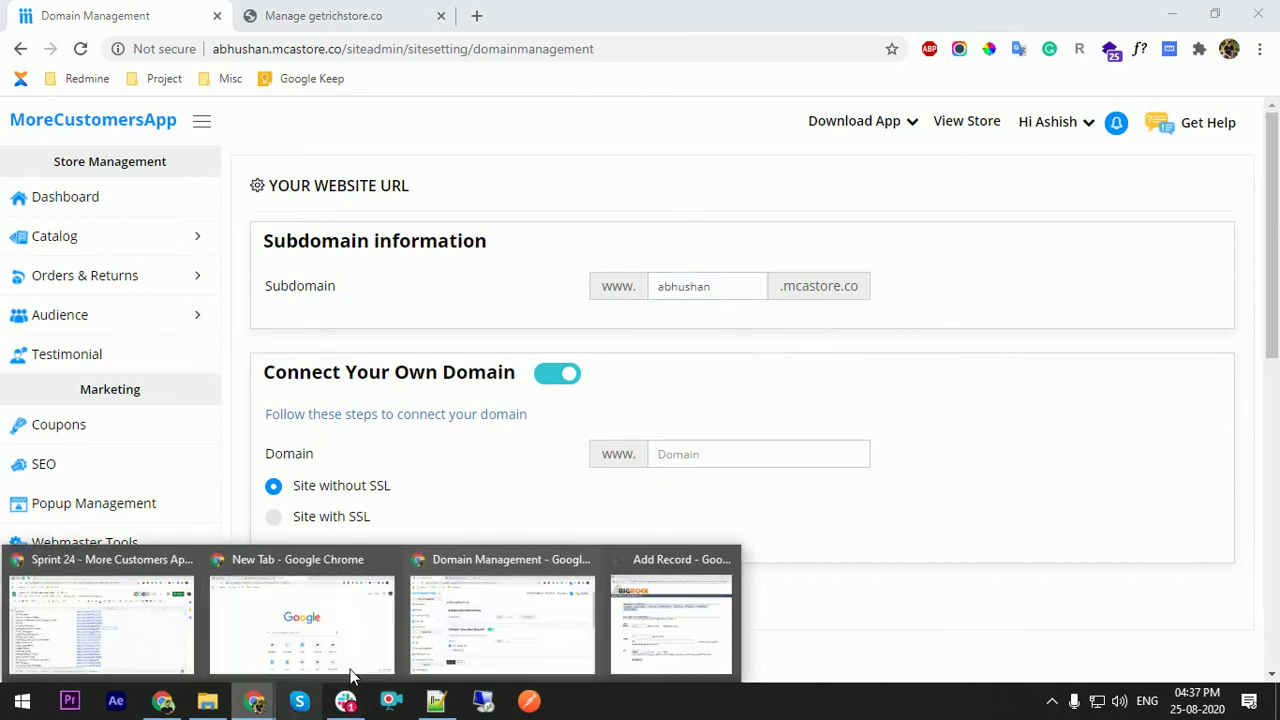
pyautogui.click(627, 606)
pyautogui.write('abhushan')
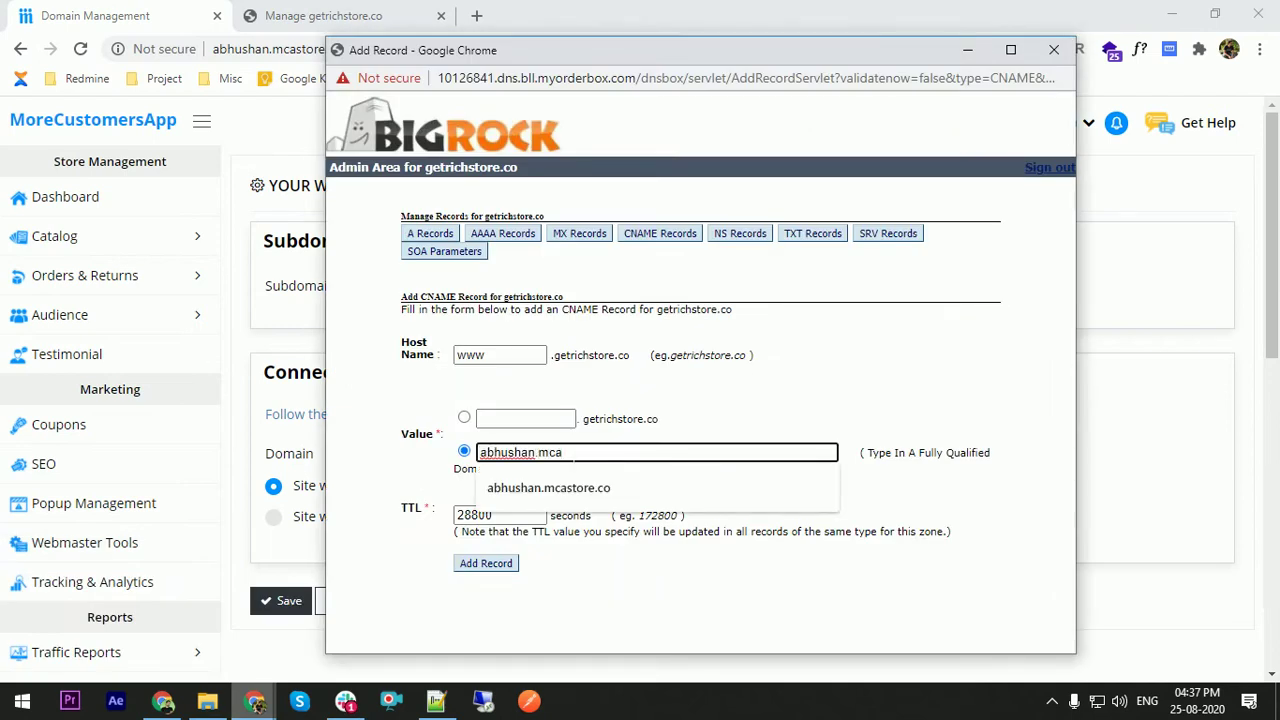
pyautogui.write('.mcastore.co')
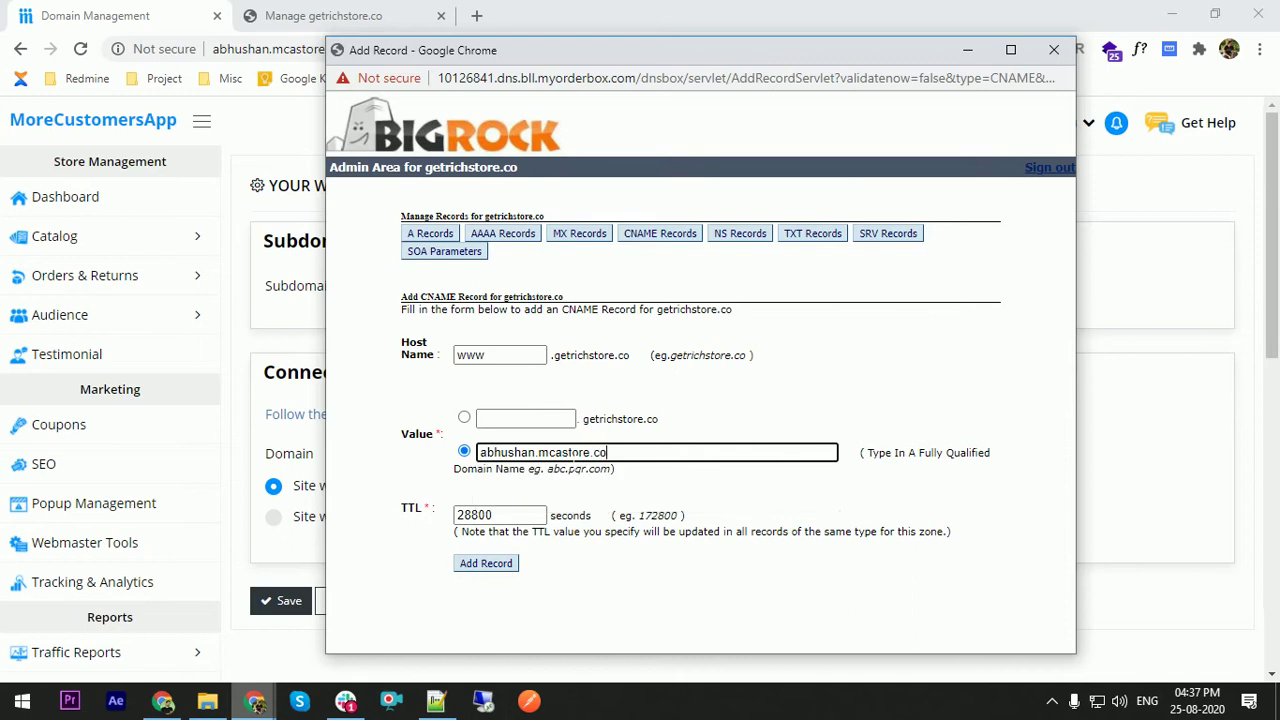
# Compare the store's web address on its Domain Management page with the value entered in the CNAME record.
pyautogui.click(218, 49)
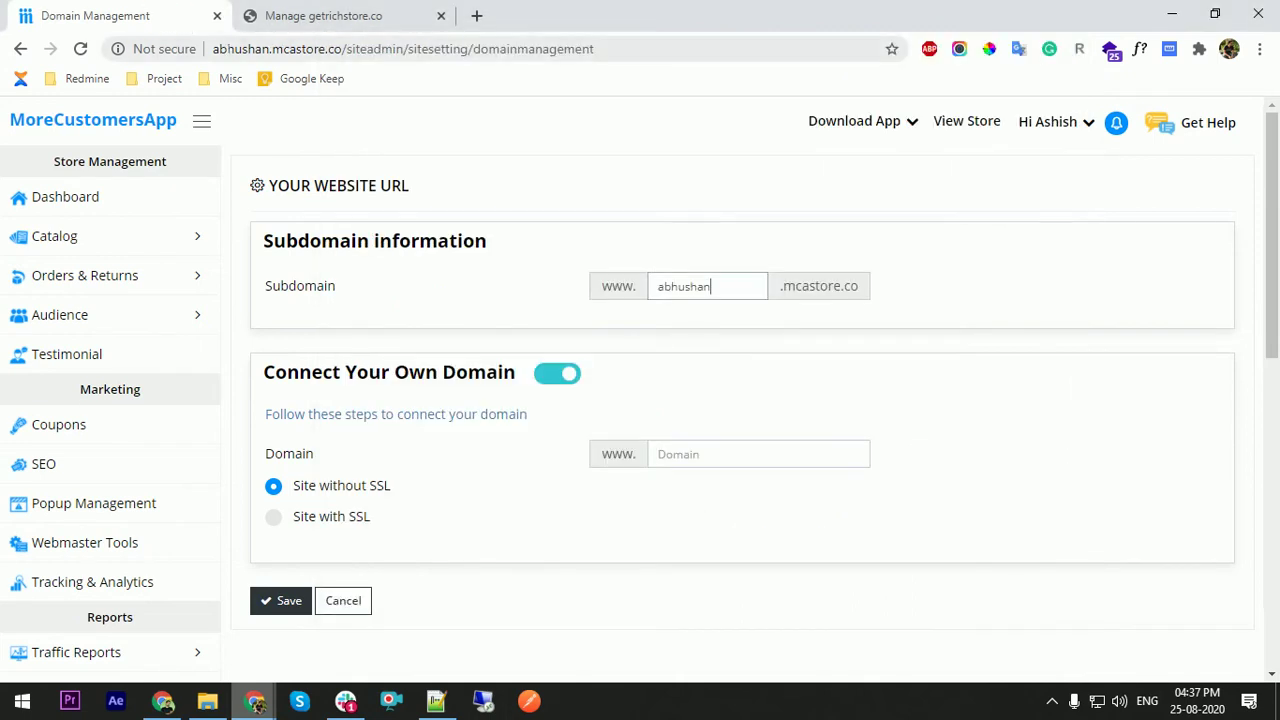
pyautogui.moveTo(218, 49); pyautogui.dragTo(341, 49)
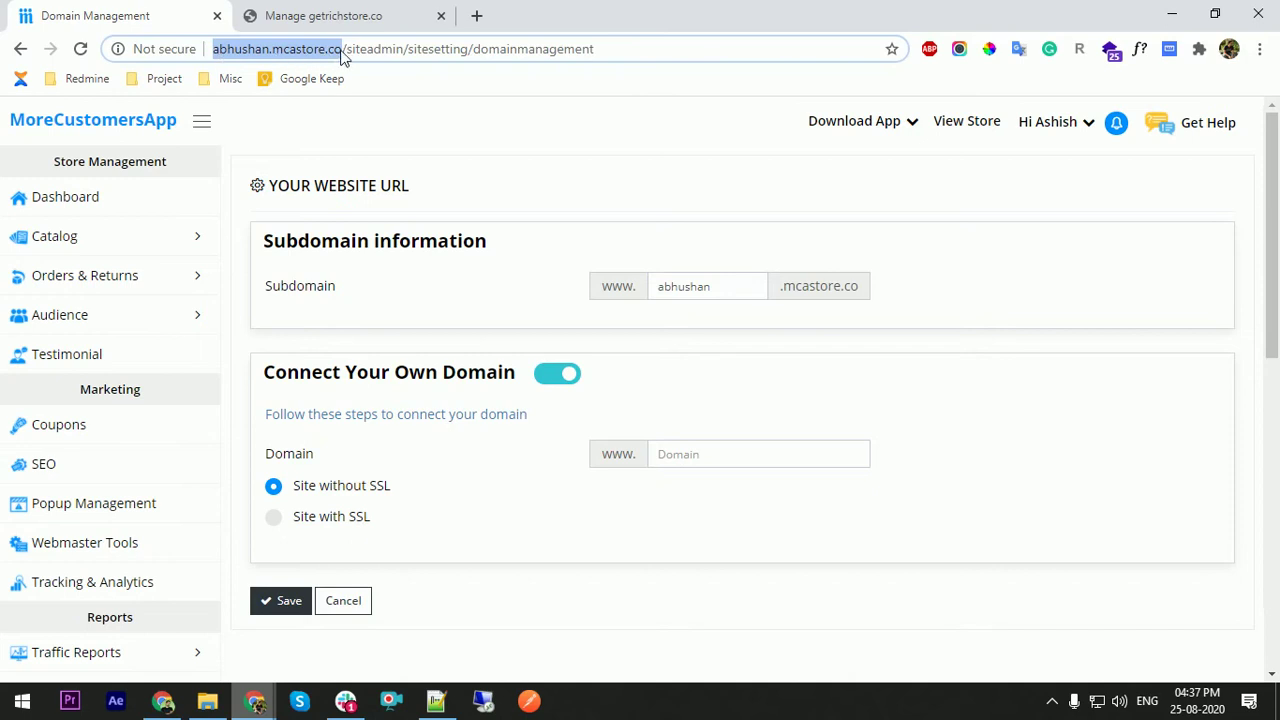
pyautogui.moveTo(254, 700)
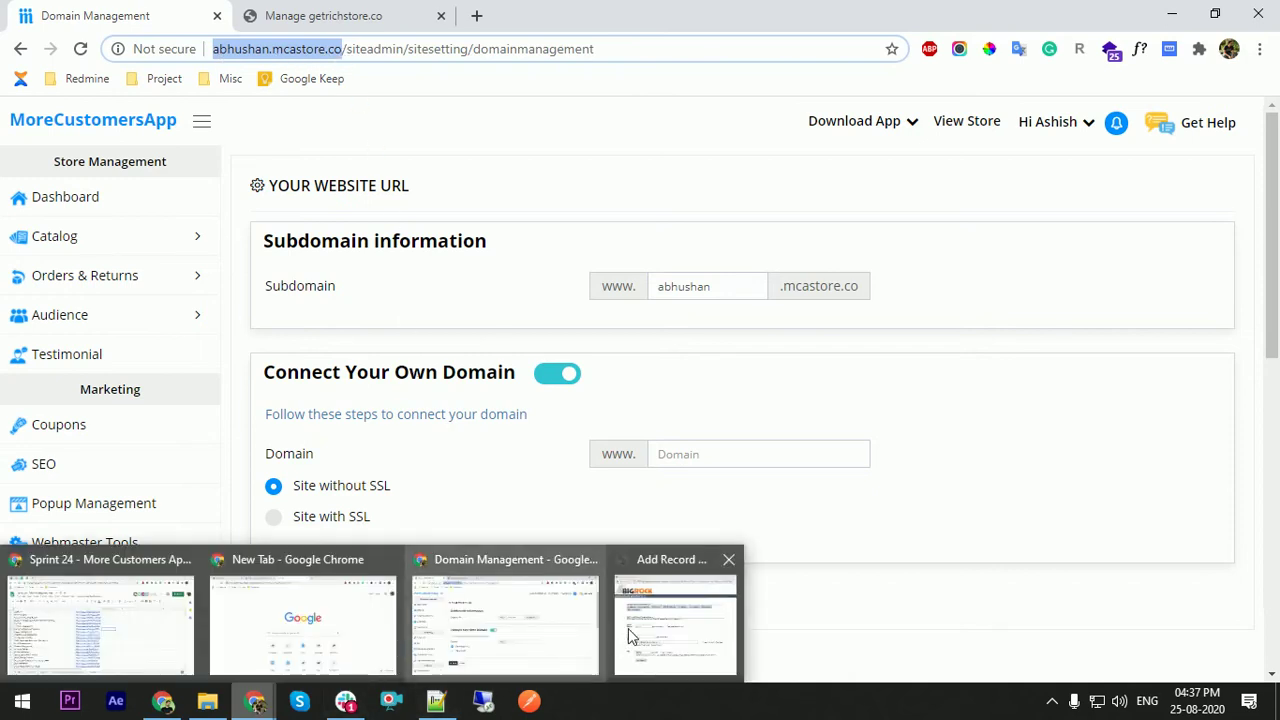
pyautogui.click(670, 620)
pyautogui.hotkey('ctrl', 'a')
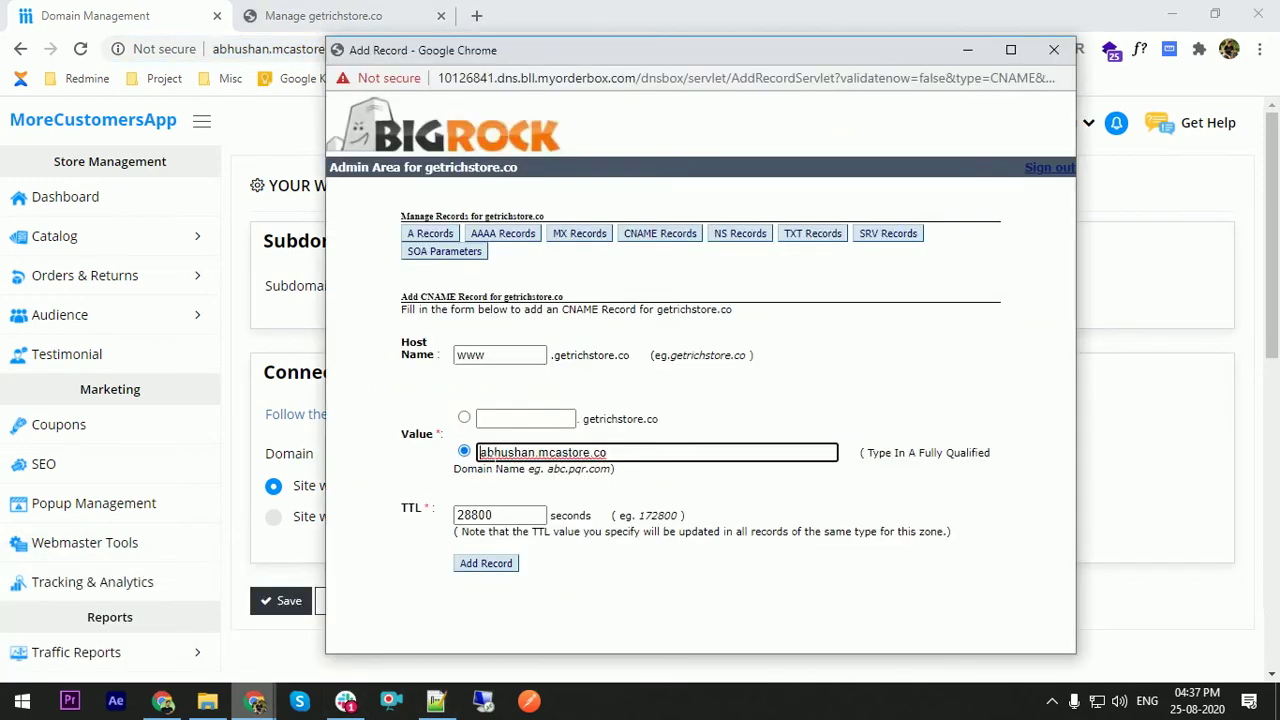
pyautogui.moveTo(545, 469); pyautogui.dragTo(478, 452)
# Try to add the www CNAME record with a TTL of 600 seconds.
pyautogui.moveTo(530, 515); pyautogui.dragTo(446, 518)
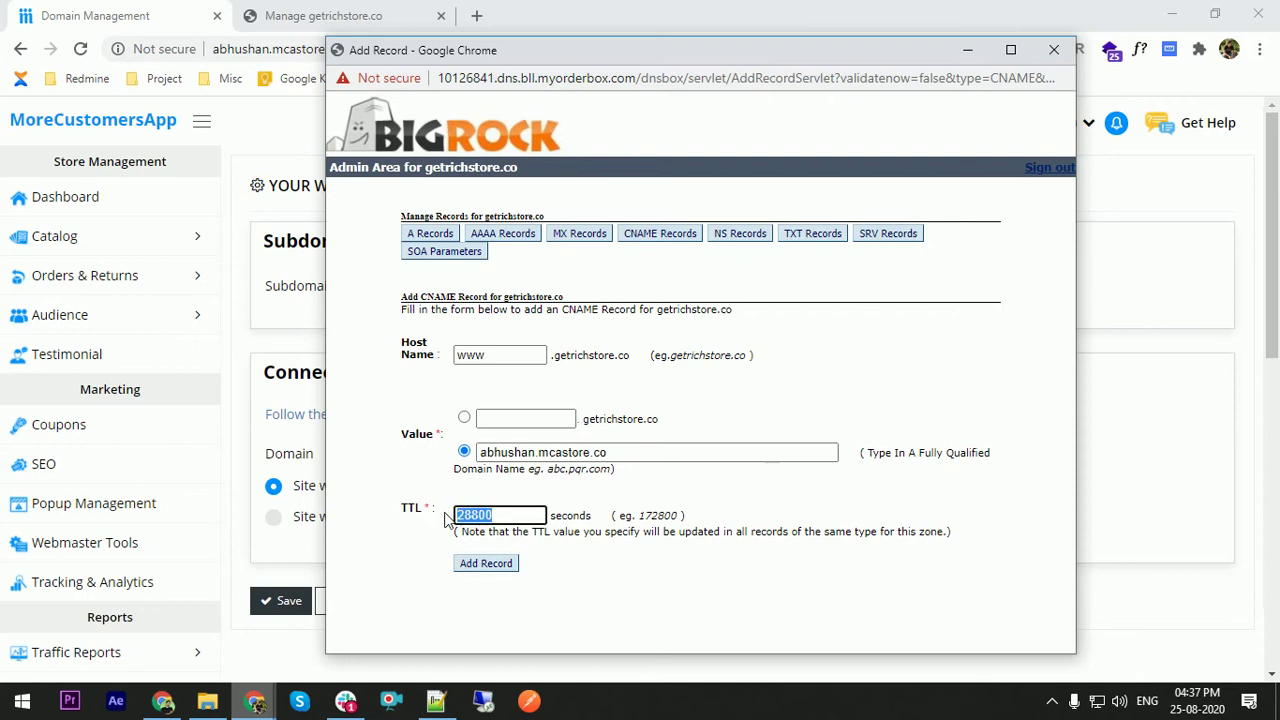
pyautogui.write('6')
pyautogui.click(503, 567)
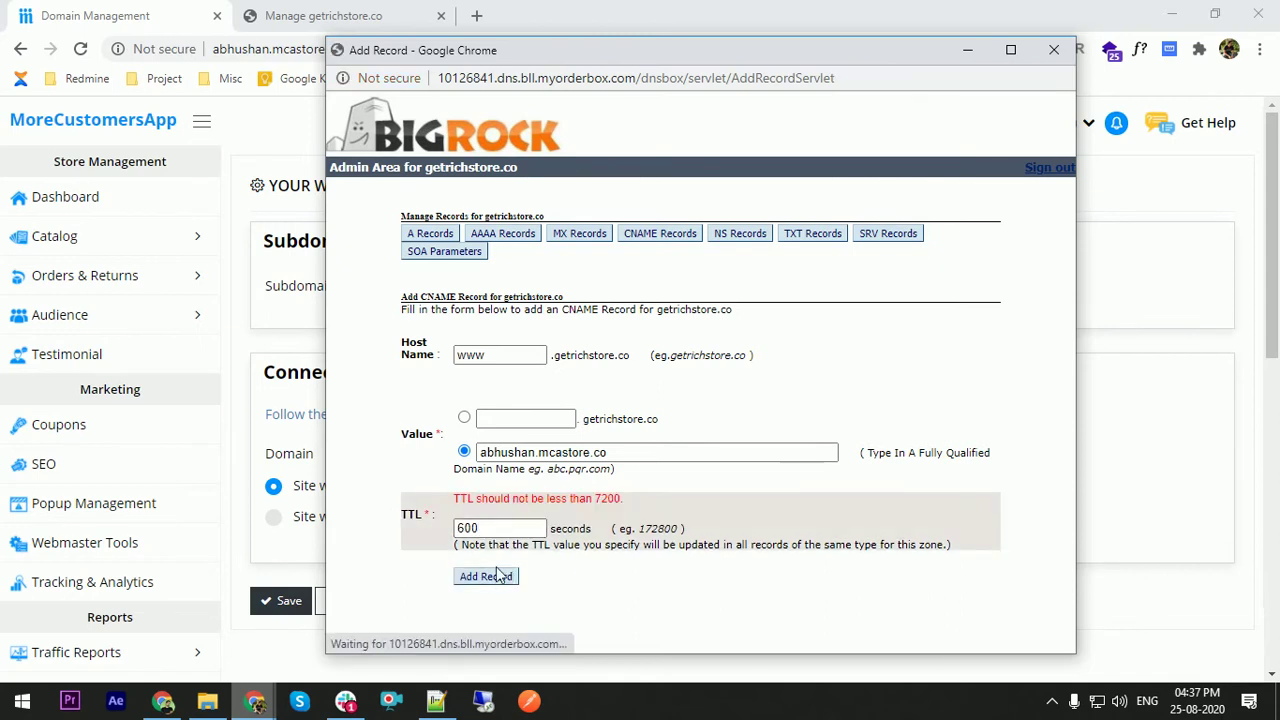
# Set the TTL to 7200 seconds and add the www CNAME record.
pyautogui.moveTo(495, 528); pyautogui.dragTo(428, 532)
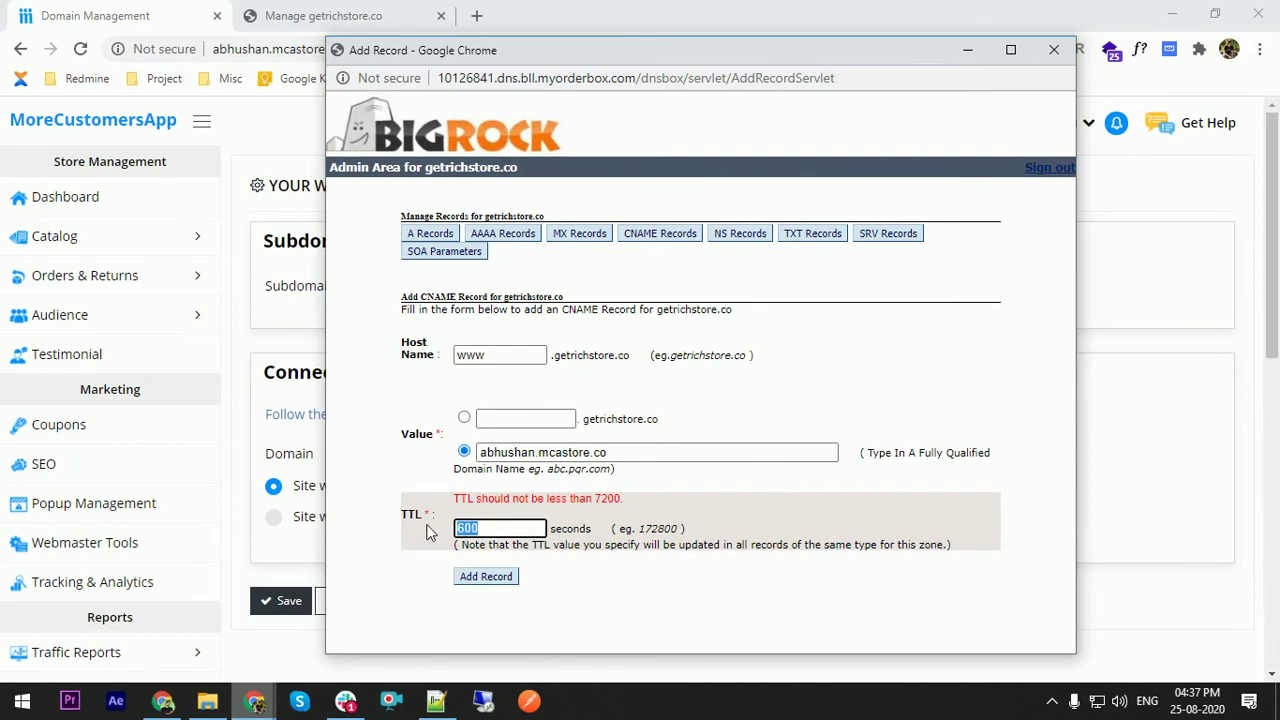
pyautogui.write('7200')
pyautogui.click(400, 547)
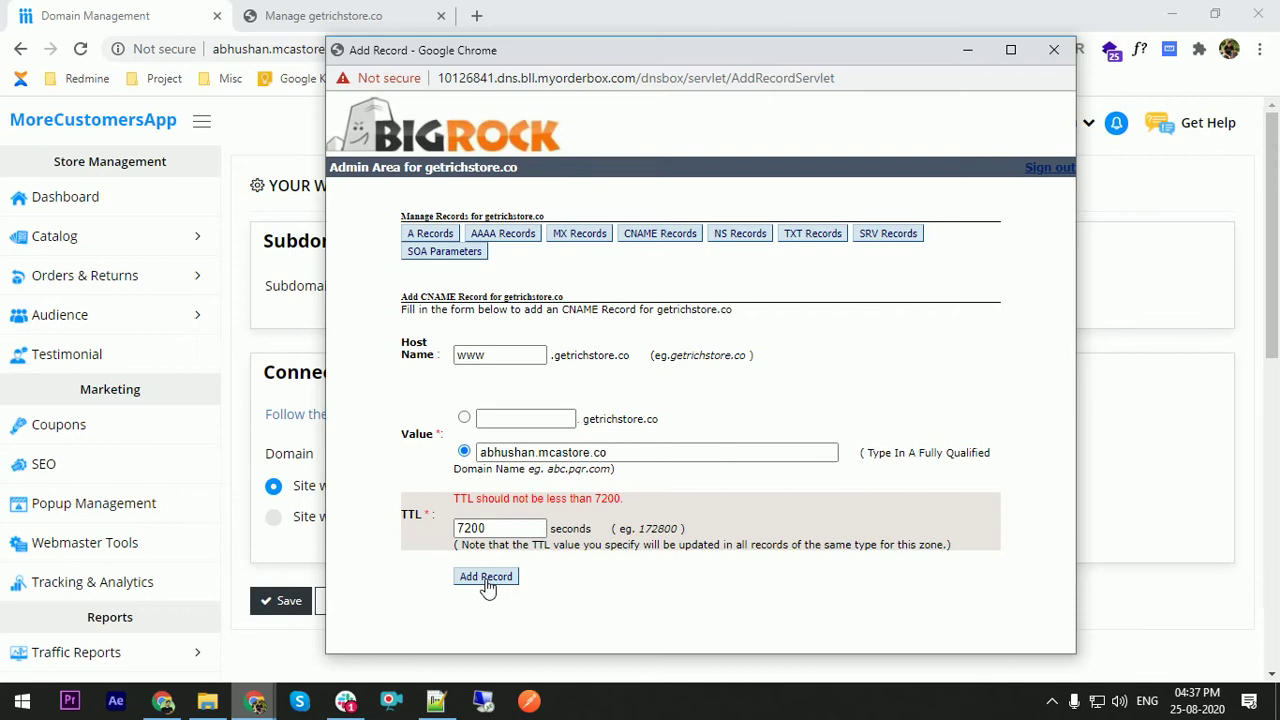
pyautogui.click(487, 582)
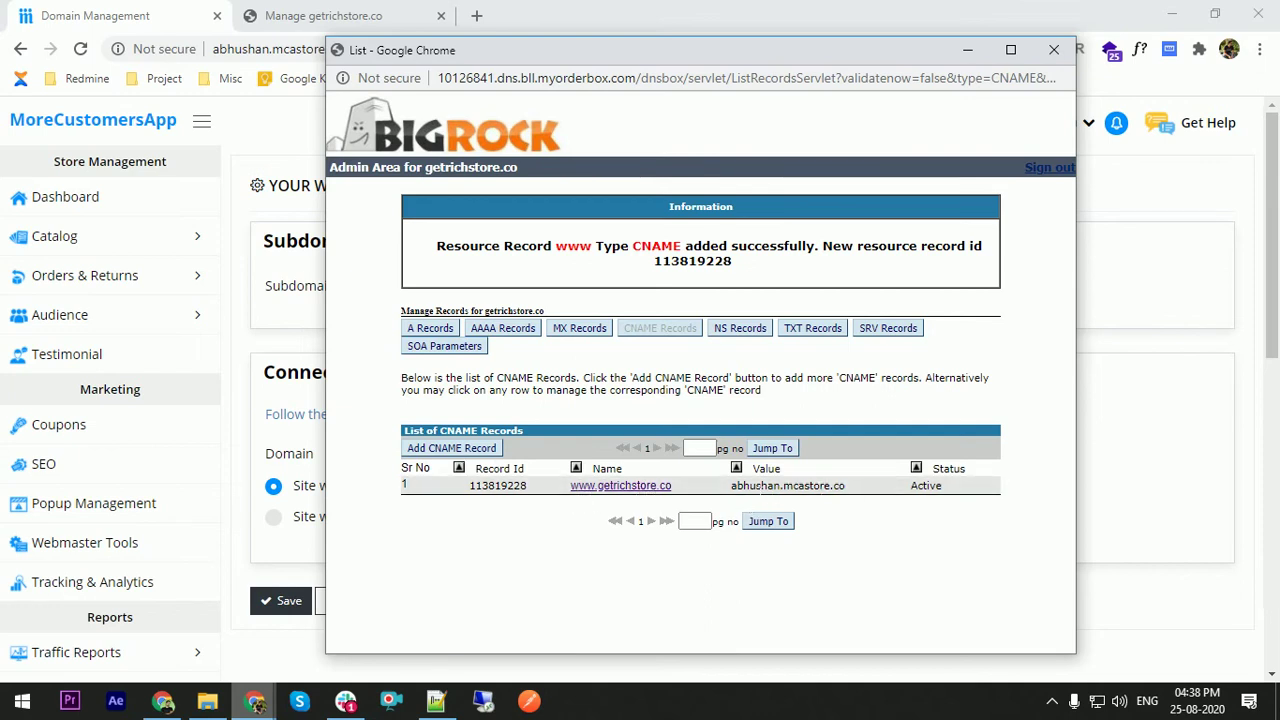
# Add a second CNAME record with a blank host name, the fully qualified value abhushan.mcastore.co and a TTL of 7200 seconds.
pyautogui.moveTo(384, 62); pyautogui.dragTo(462, 57)
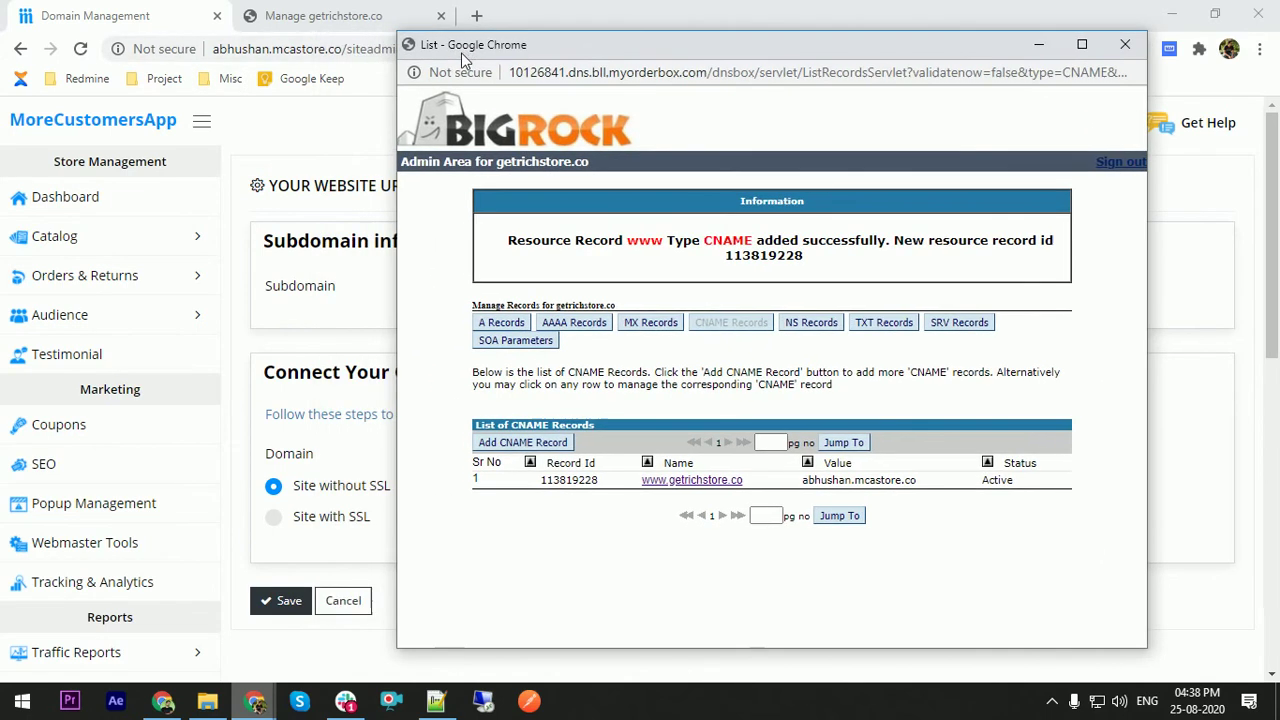
pyautogui.click(520, 447)
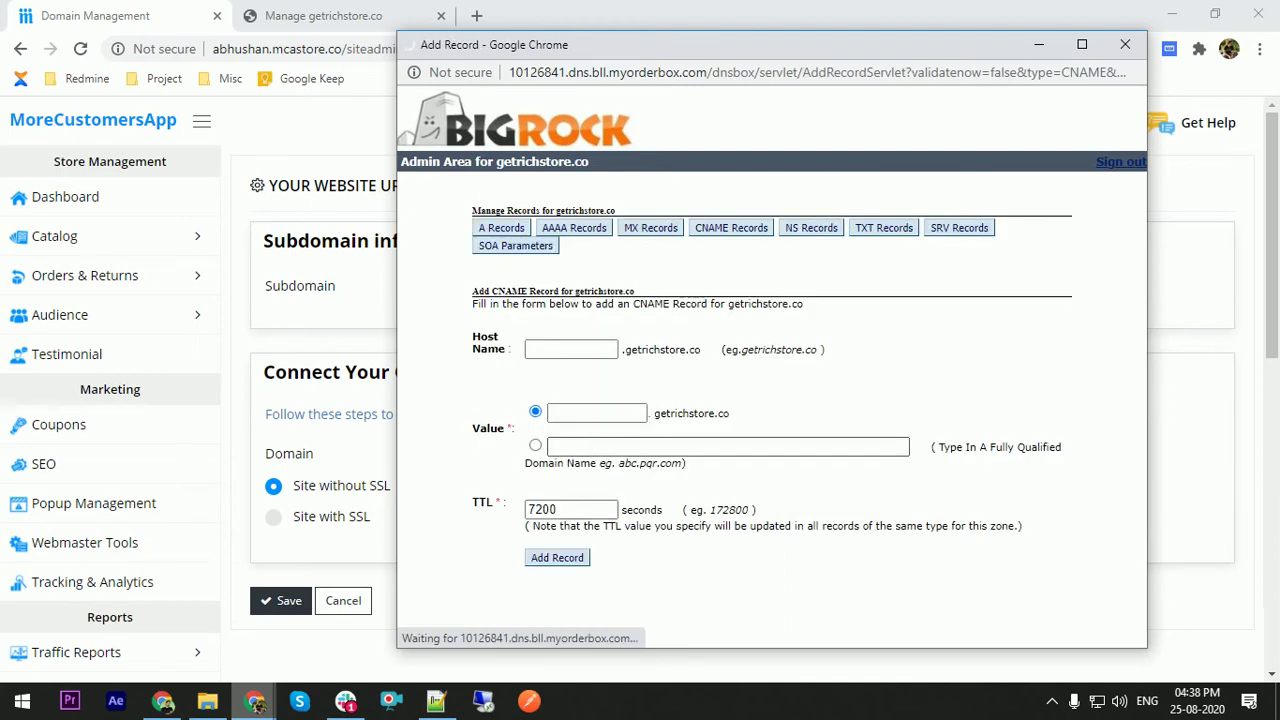
pyautogui.click(570, 349)
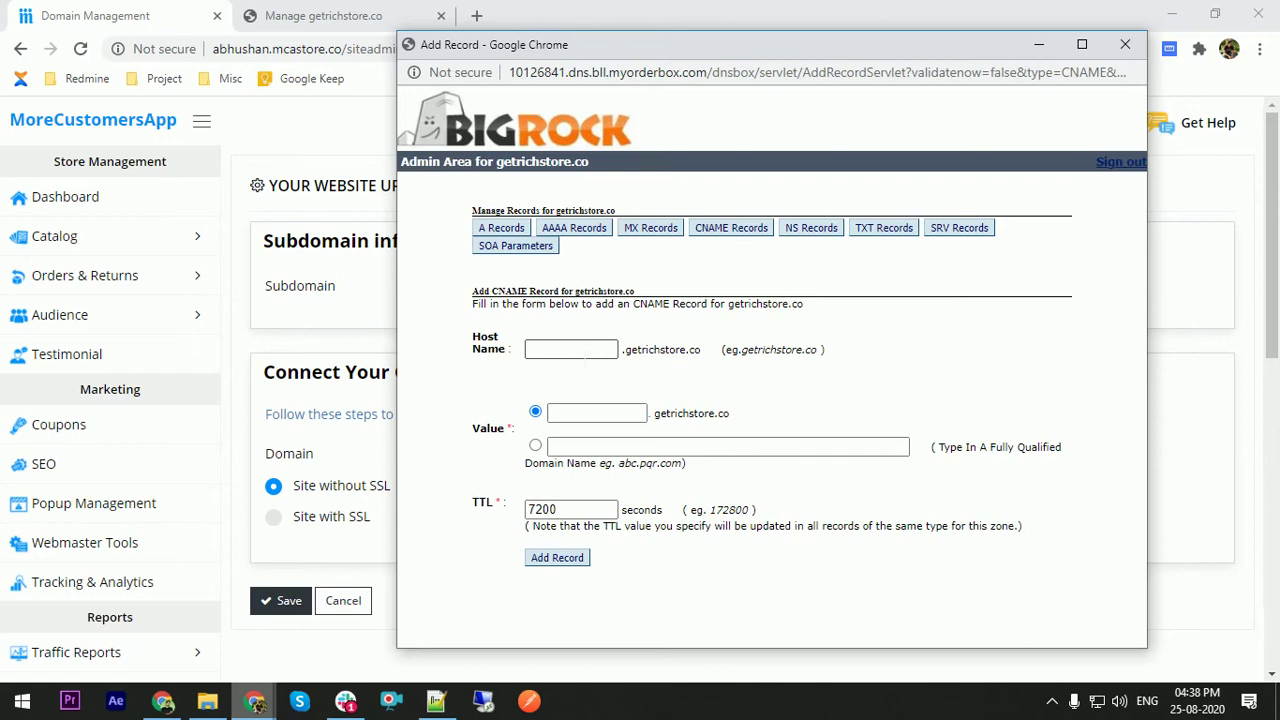
pyautogui.click(535, 447)
pyautogui.click(560, 447)
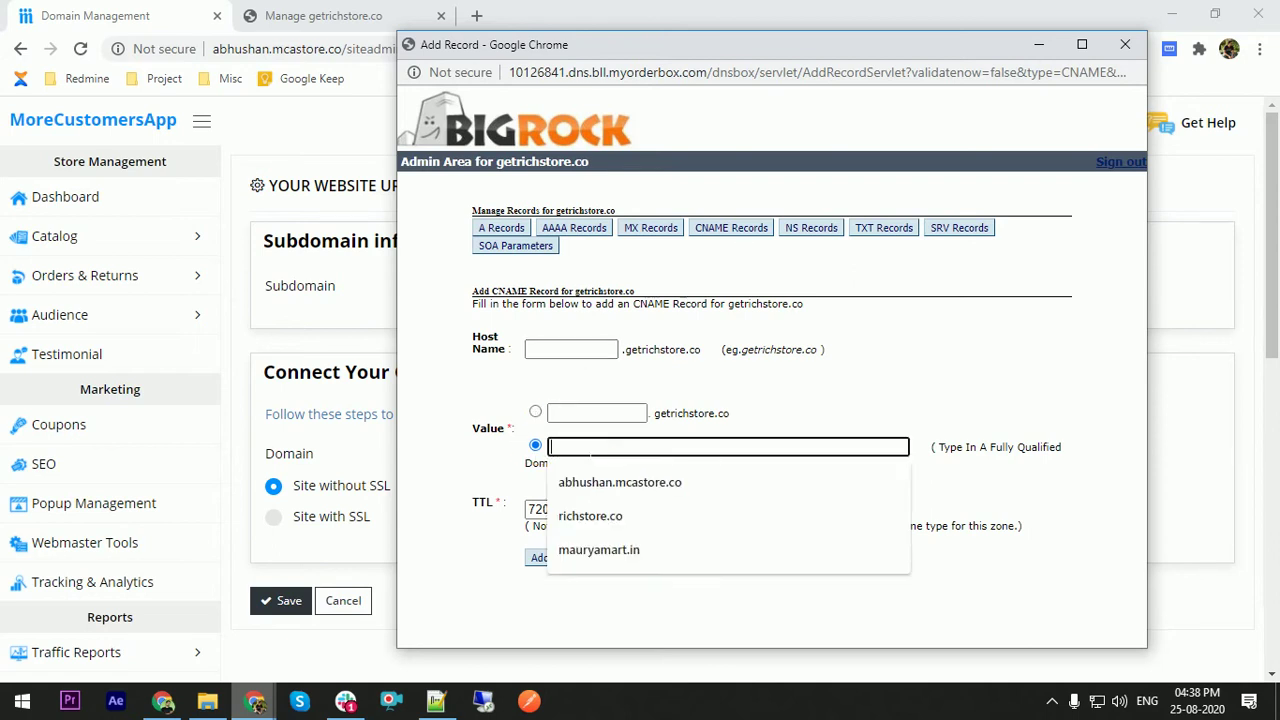
pyautogui.write('abhushan.mcastore.co')
pyautogui.click(580, 484)
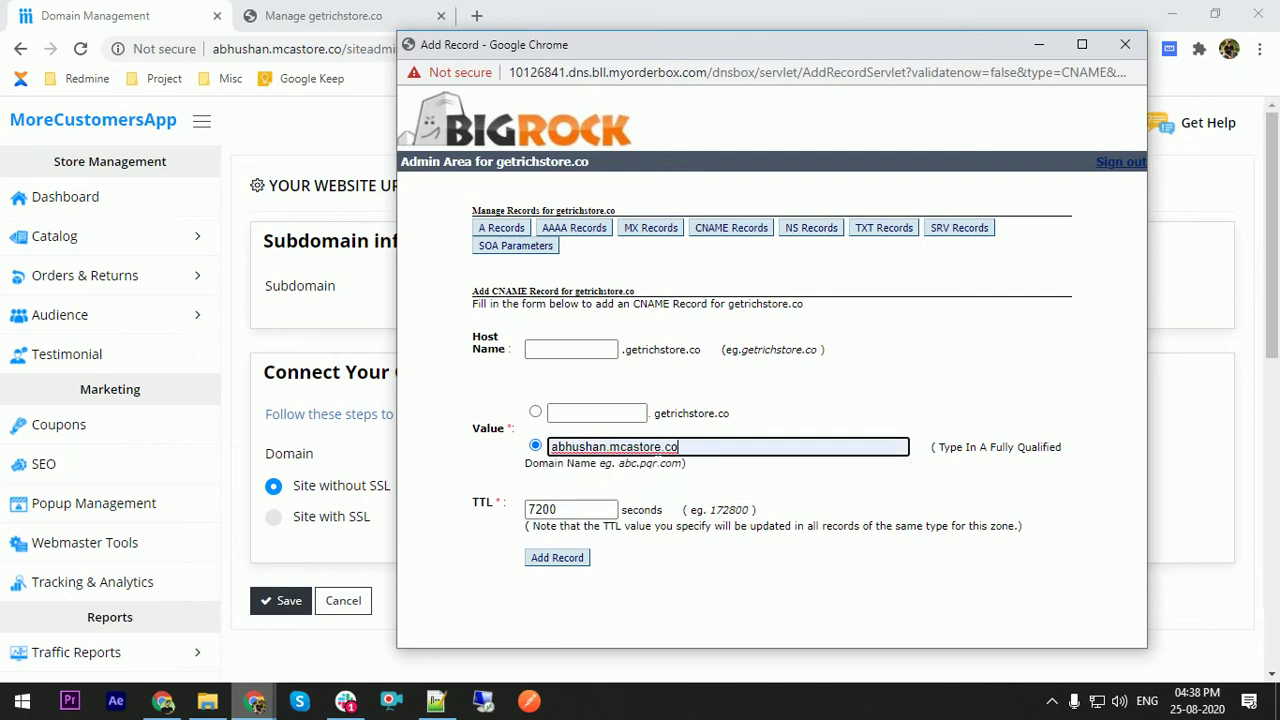
pyautogui.moveTo(560, 510); pyautogui.dragTo(528, 510)
pyautogui.click(501, 475)
pyautogui.click(557, 563)
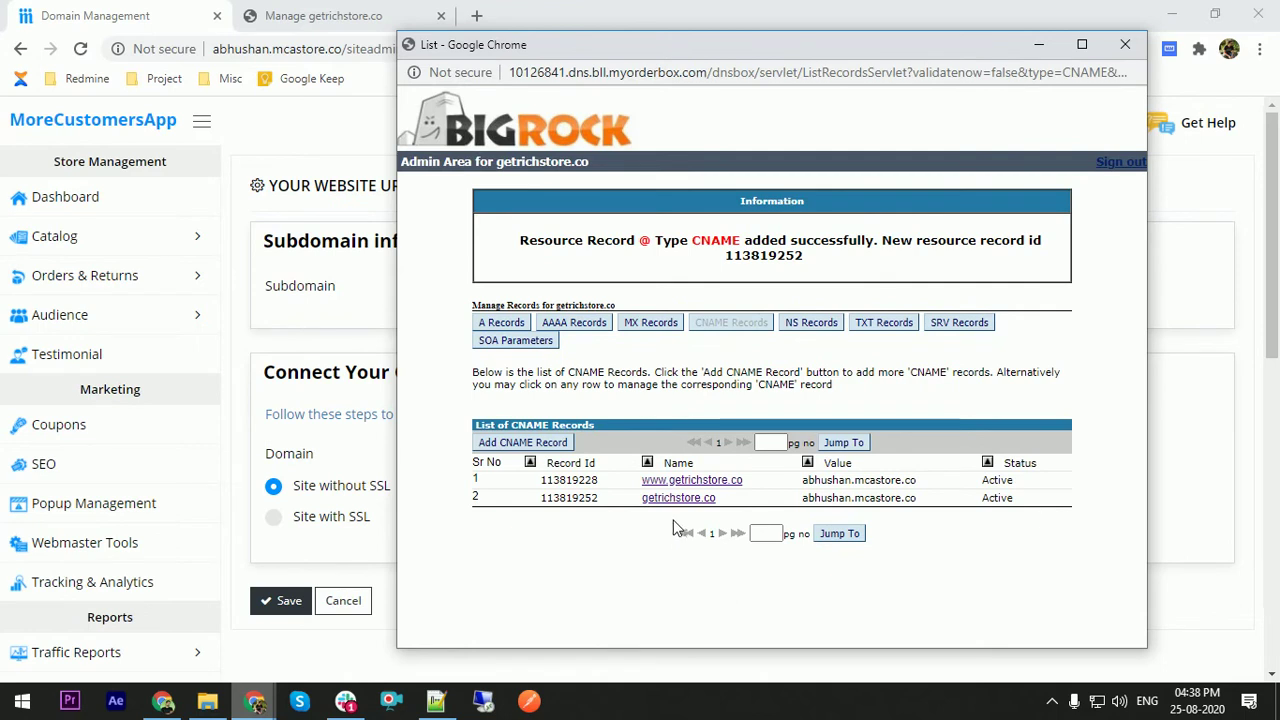
# Compare the store's domain connection instructions with the list of added CNAME records, and close the instructions.
pyautogui.click(310, 414)
pyautogui.moveTo(437, 704)
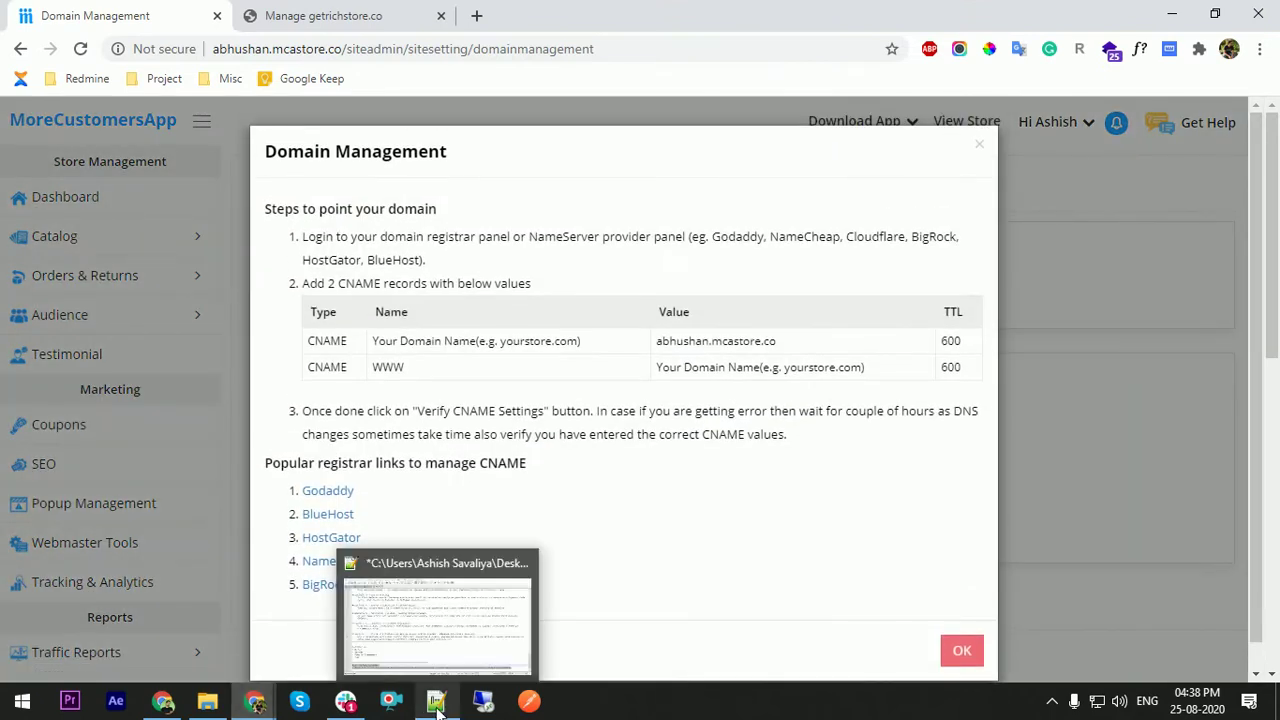
pyautogui.moveTo(254, 701)
pyautogui.click(662, 620)
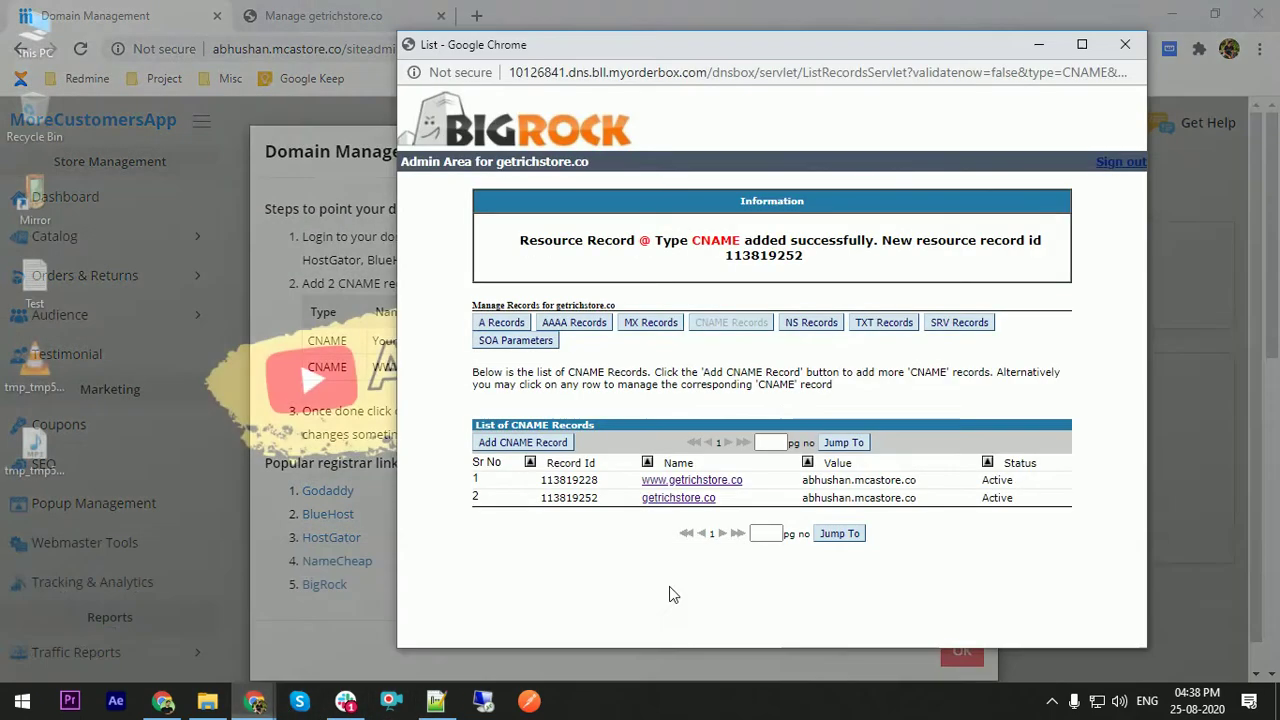
pyautogui.moveTo(571, 44); pyautogui.dragTo(532, 18)
pyautogui.click(287, 150)
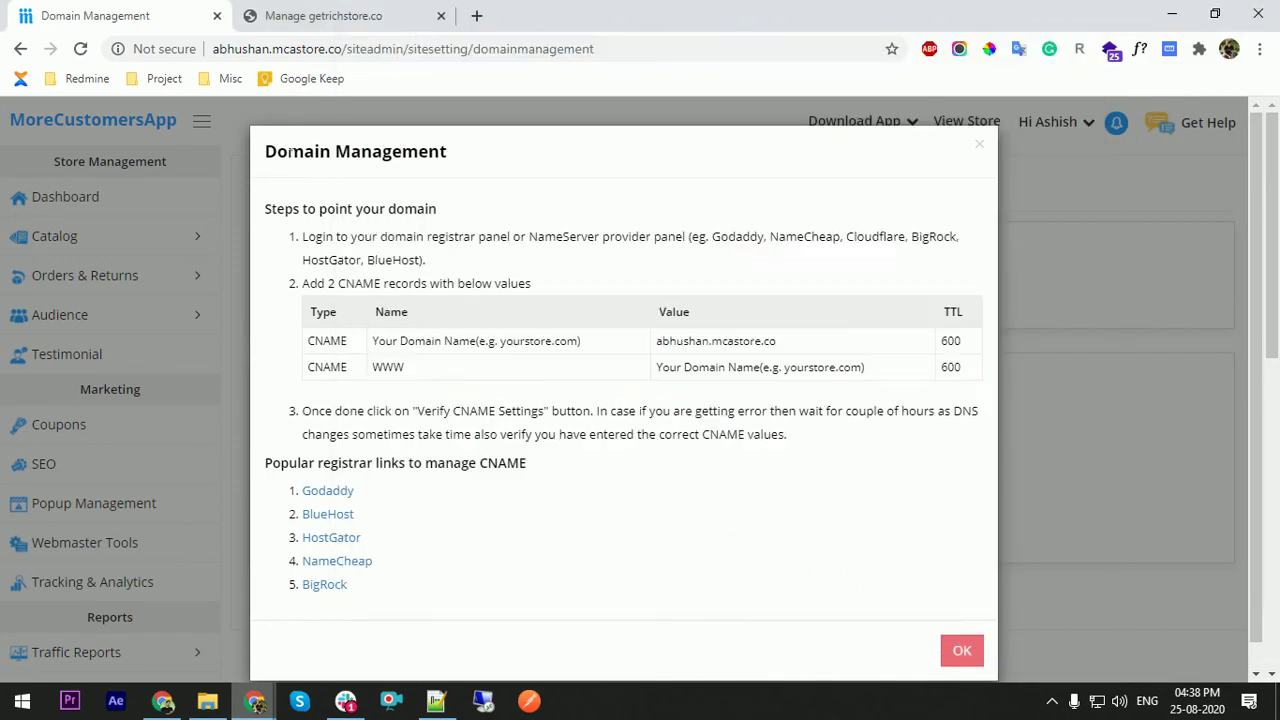
pyautogui.click(979, 146)
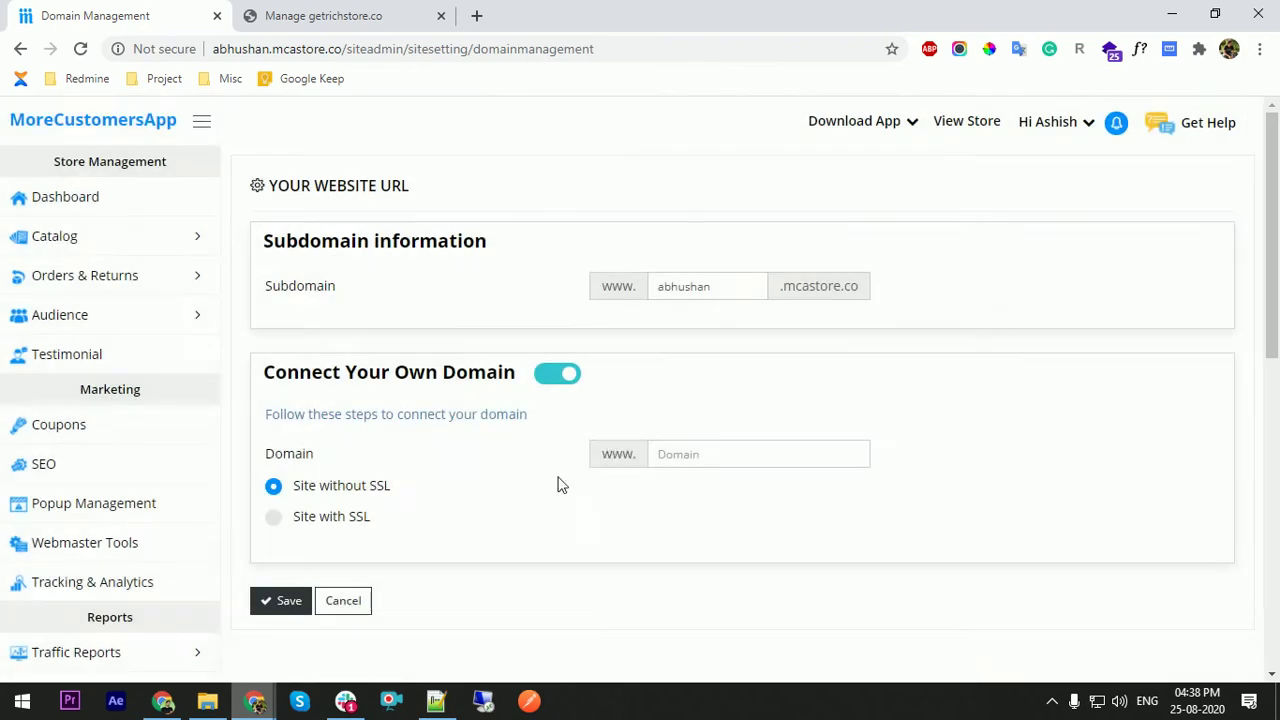
# Copy the domain name getrichstore.co from the CNAME records list and return to the store's Domain Management page.
pyautogui.moveTo(250, 706)
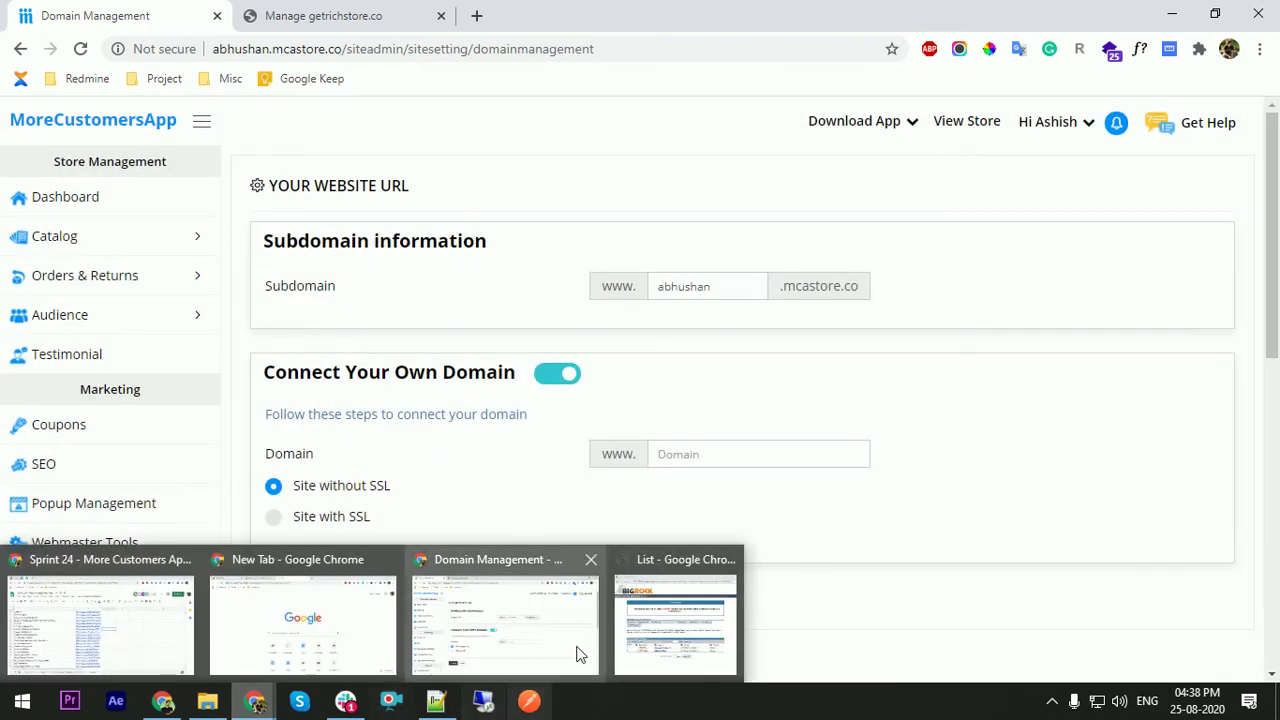
pyautogui.click(659, 629)
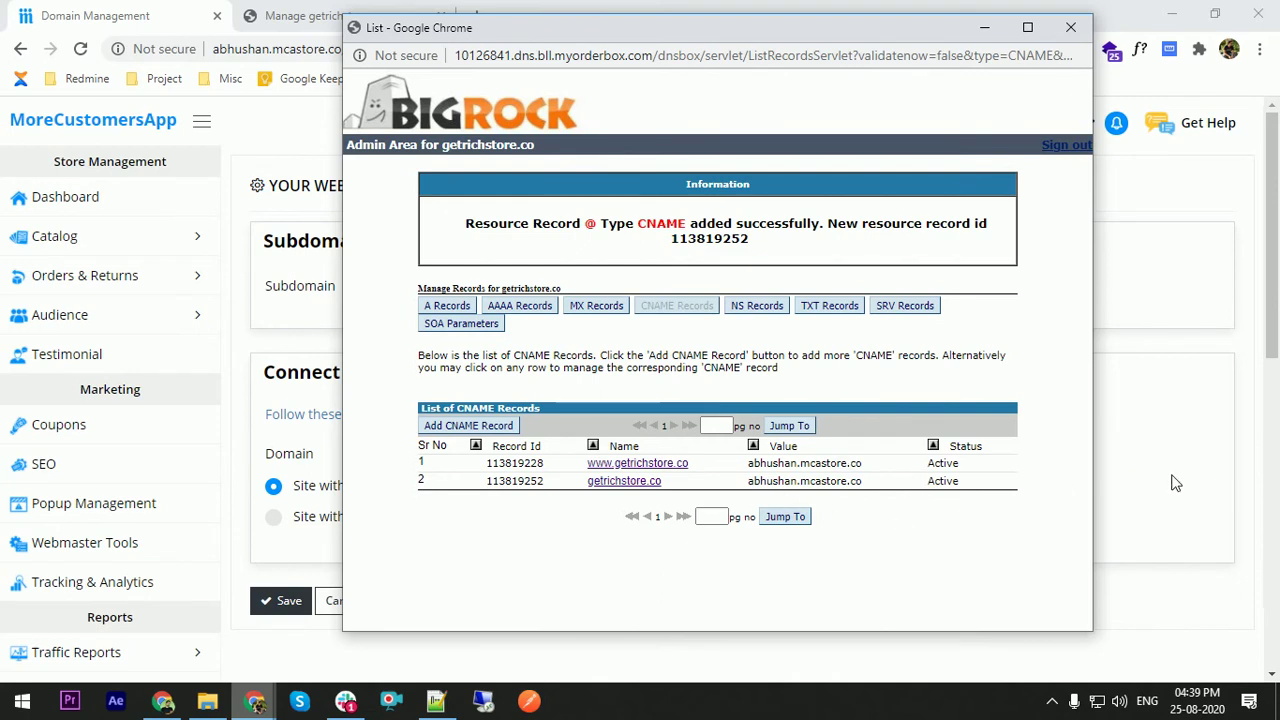
pyautogui.moveTo(664, 485); pyautogui.dragTo(590, 484)
pyautogui.hotkey('ctrl', 'c')
pyautogui.click(1160, 425)
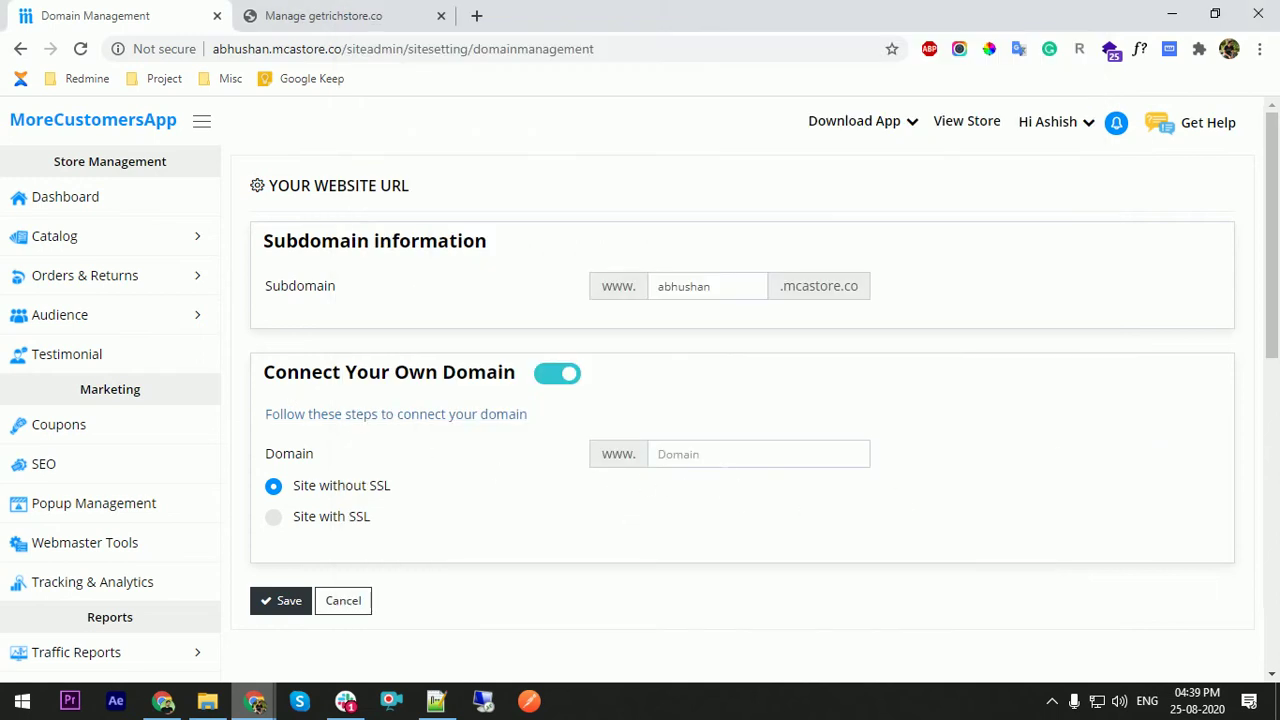
# Enter getrichstore.co as the store's own domain without leading spaces, try to verify its CNAME settings, and dismiss the notification.
pyautogui.click(725, 455)
pyautogui.hotkey('ctrl', 'v')
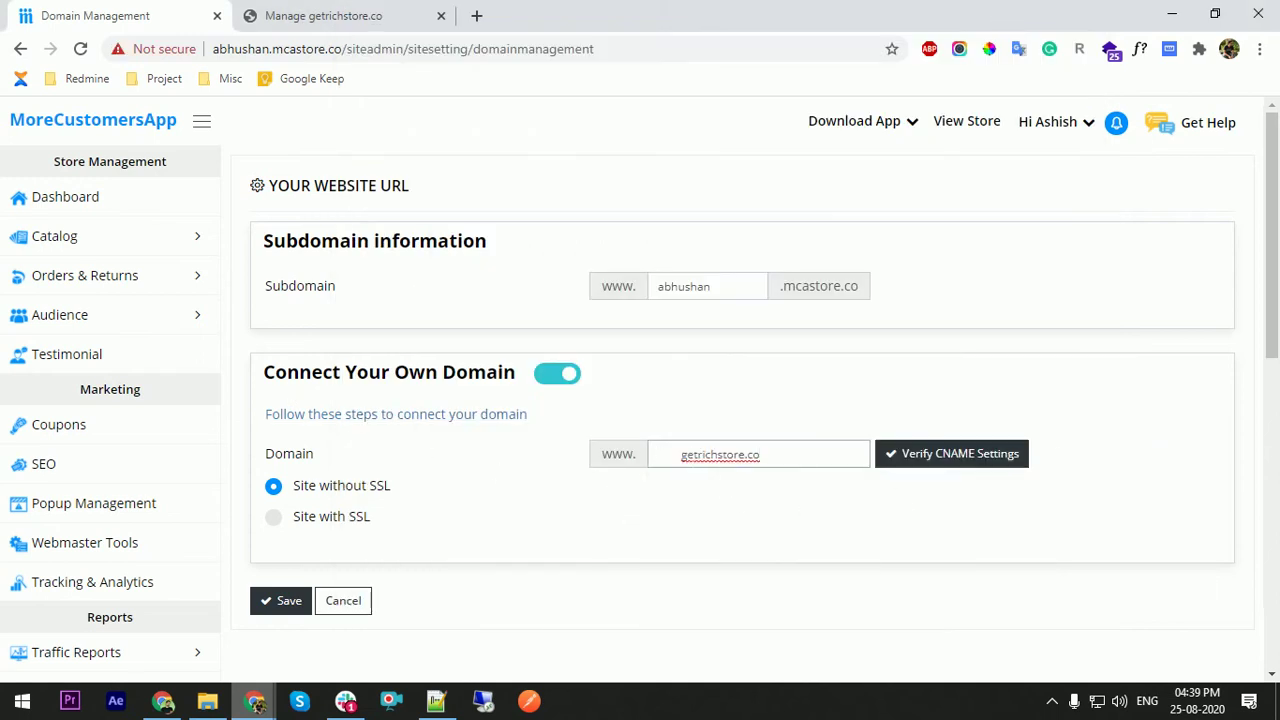
pyautogui.moveTo(681, 455); pyautogui.dragTo(594, 467)
pyautogui.press('BackSpace')
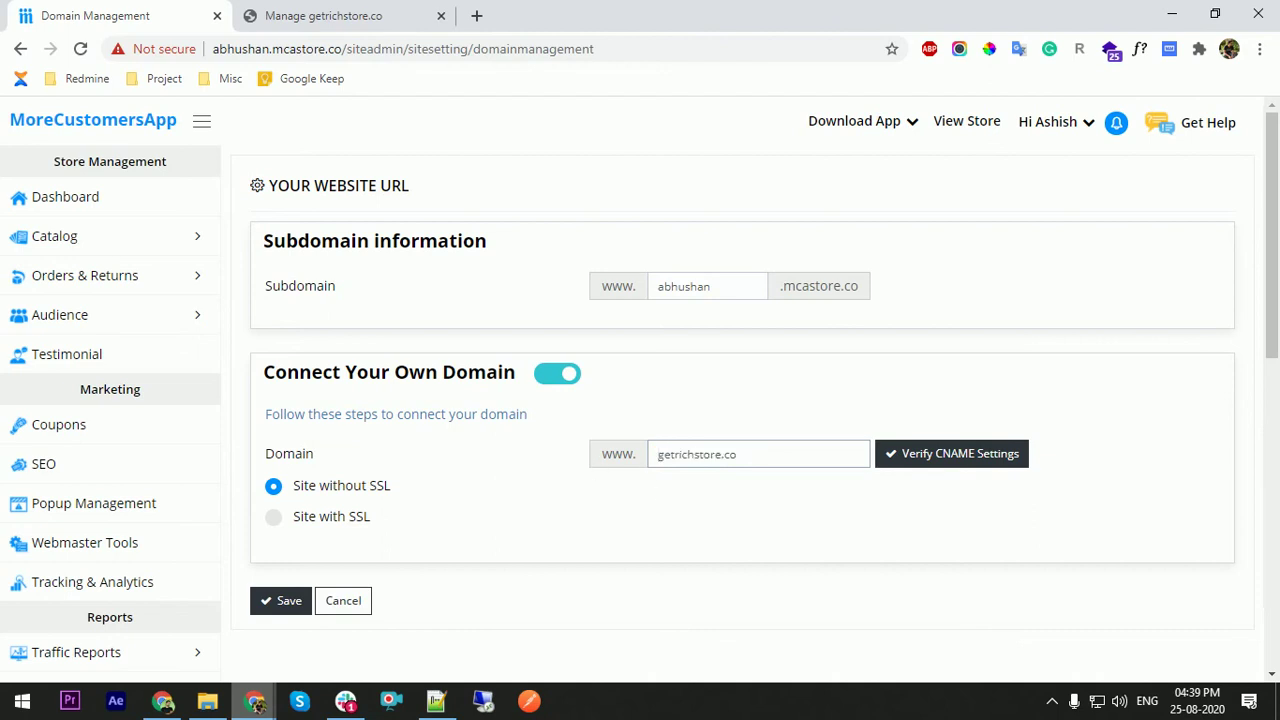
pyautogui.click(957, 458)
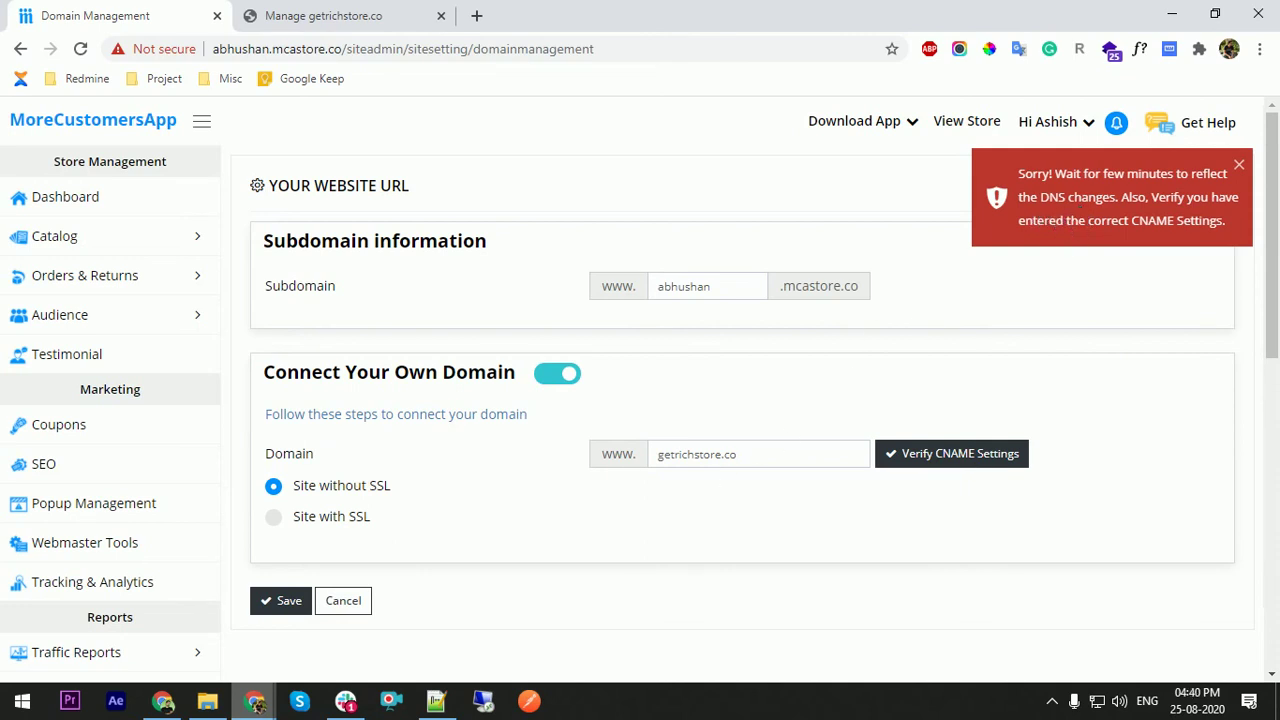
pyautogui.click(1240, 166)
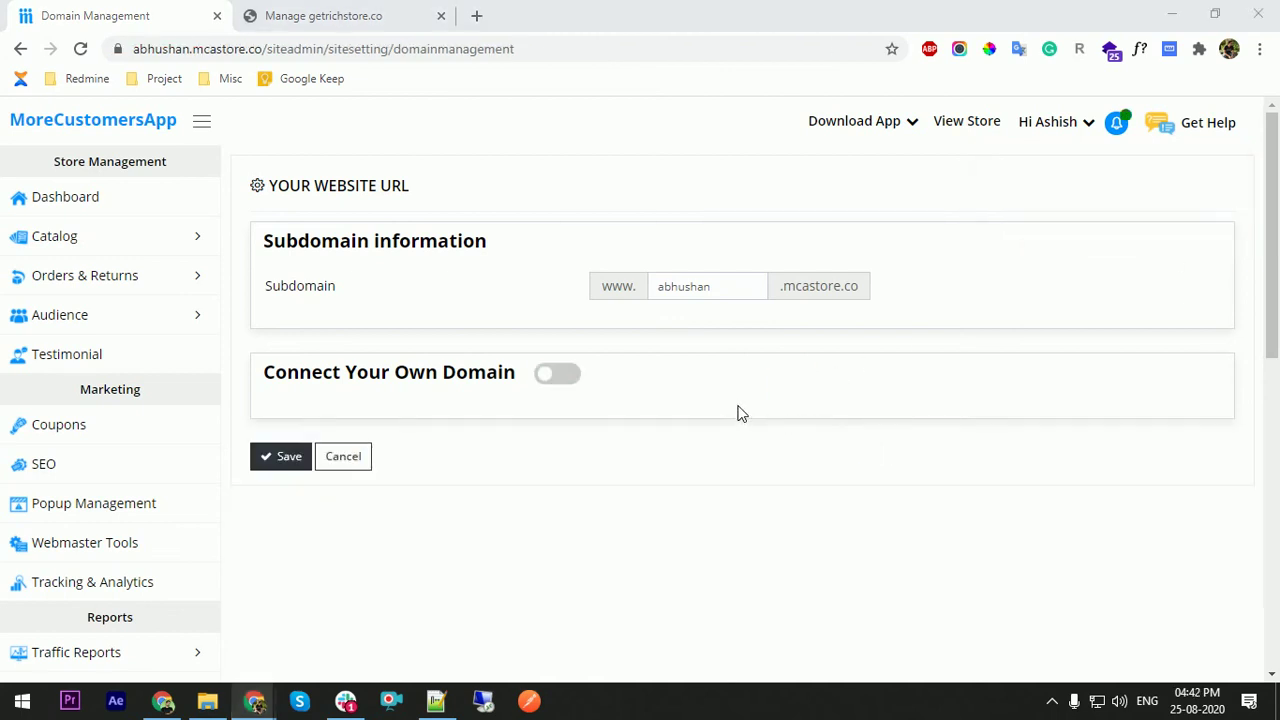
# Enable Connect Your Own Domain and copy the domain name getrichstore.co from its BigRock management page.
pyautogui.click(556, 376)
pyautogui.click(283, 8)
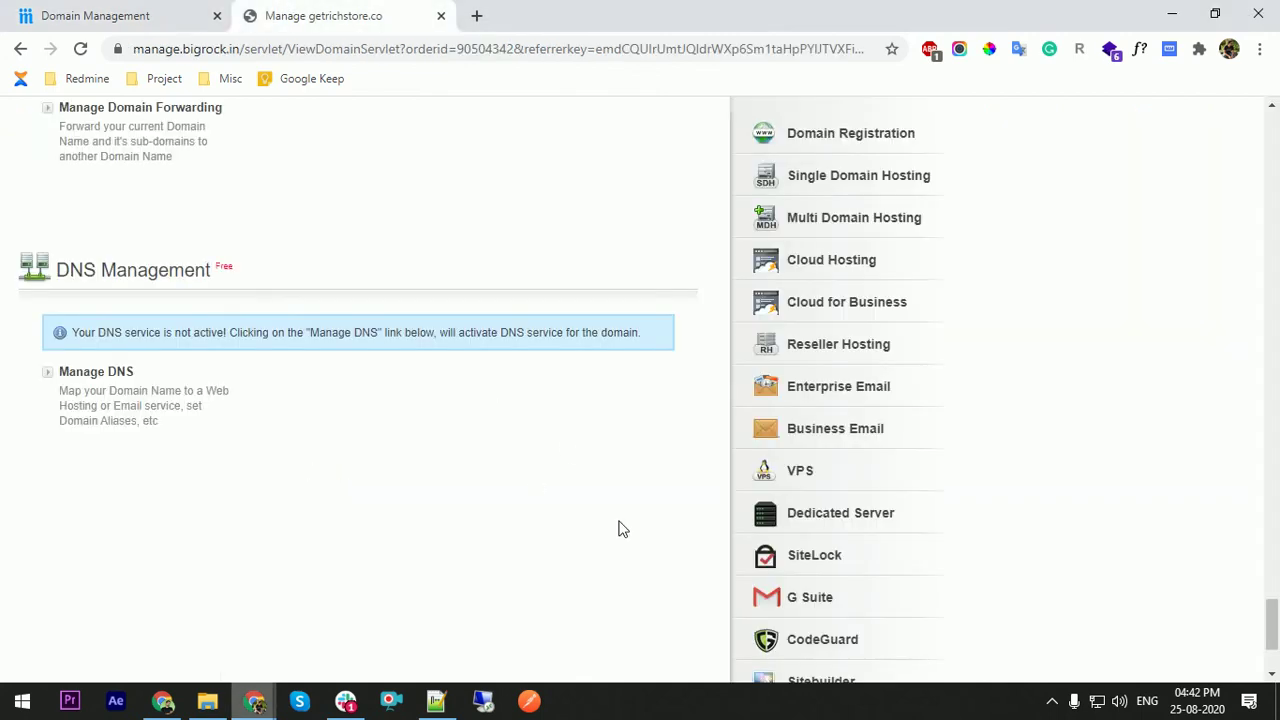
pyautogui.scroll(10, 323, 397)
pyautogui.scroll(10, 193, 332)
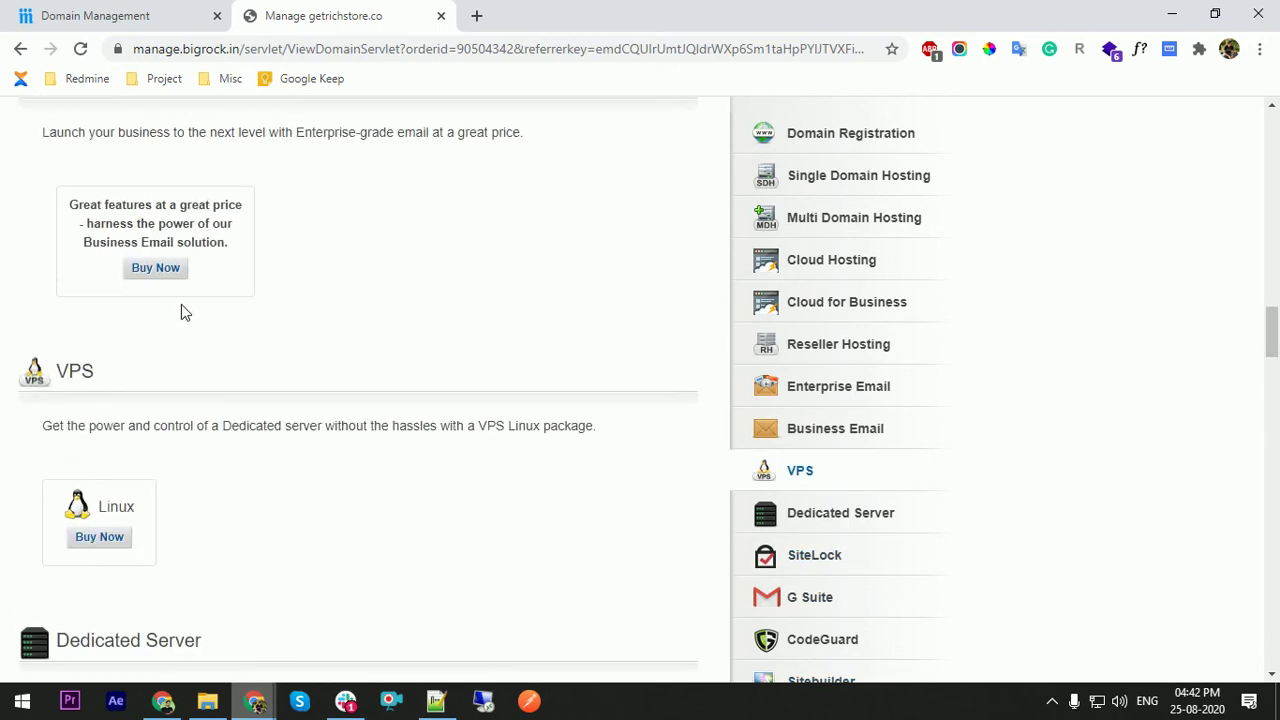
pyautogui.moveTo(173, 297); pyautogui.dragTo(18, 292)
pyautogui.hotkey('ctrl', 'c')
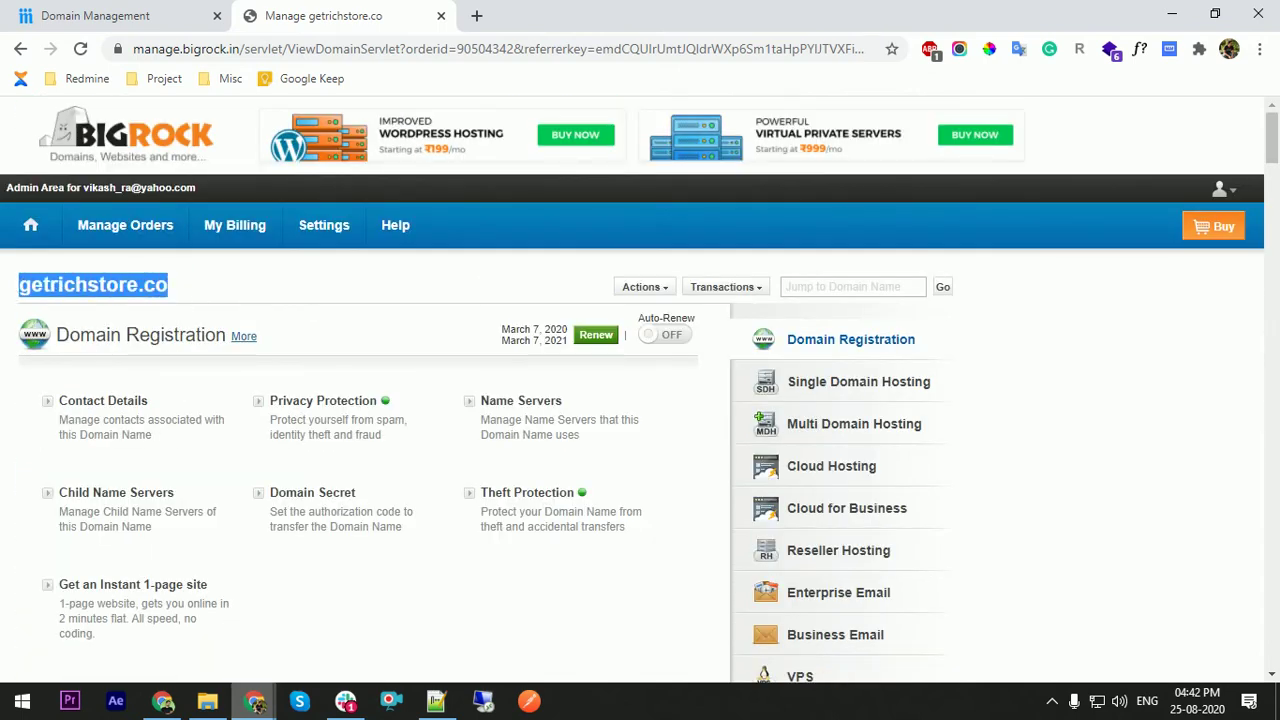
# Enter getrichstore.co as the domain on the store's Domain Management page, choose Site with SSL, and verify the CNAME settings.
pyautogui.click(95, 15)
pyautogui.click(650, 460)
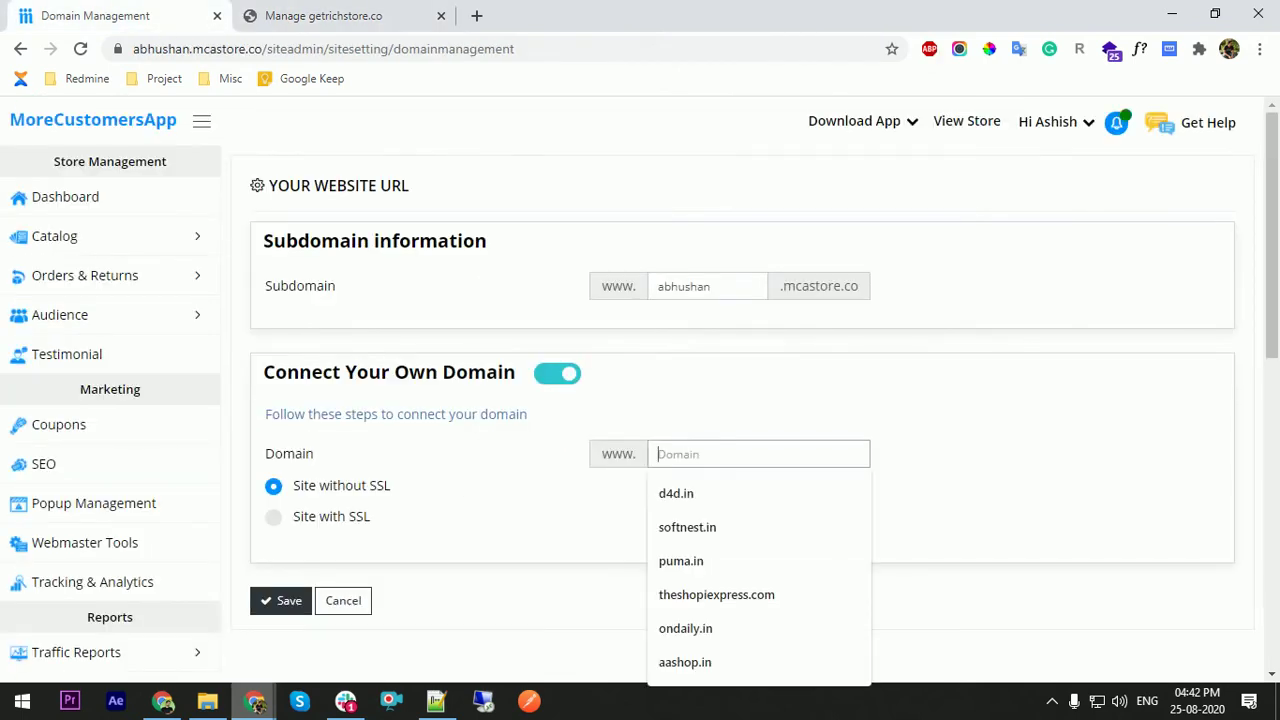
pyautogui.hotkey('ctrl', 'v')
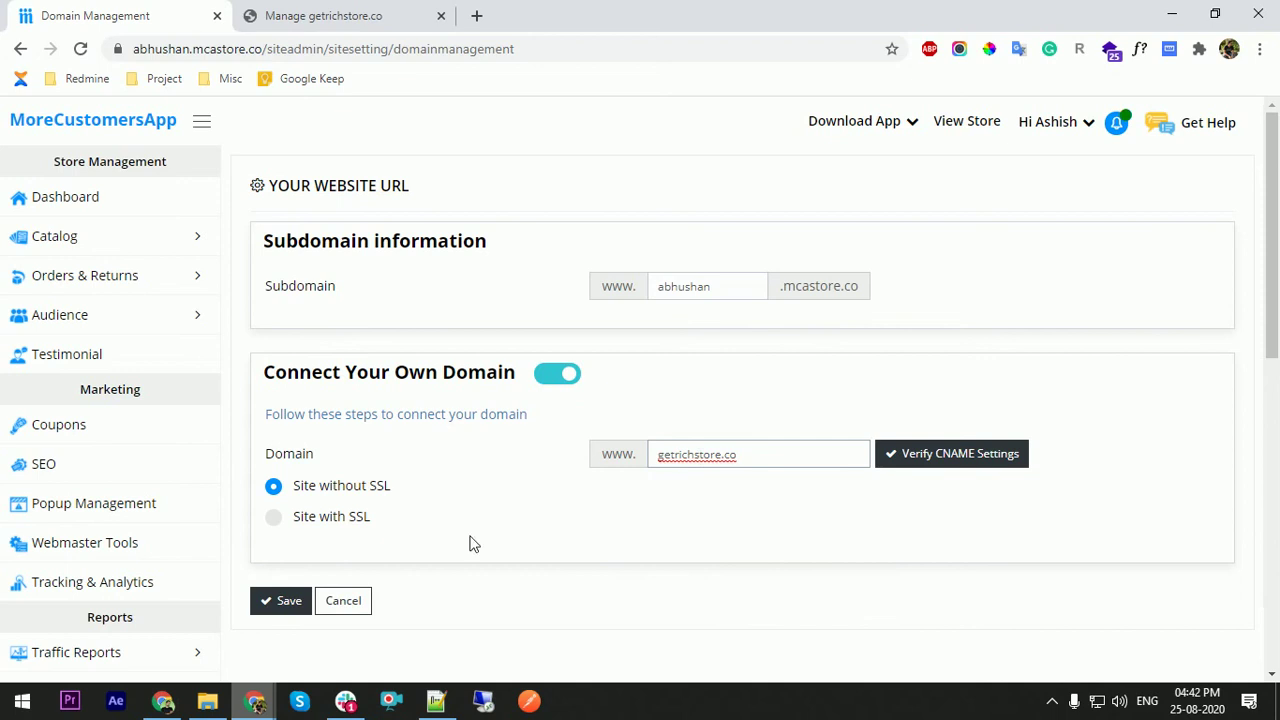
pyautogui.click(279, 526)
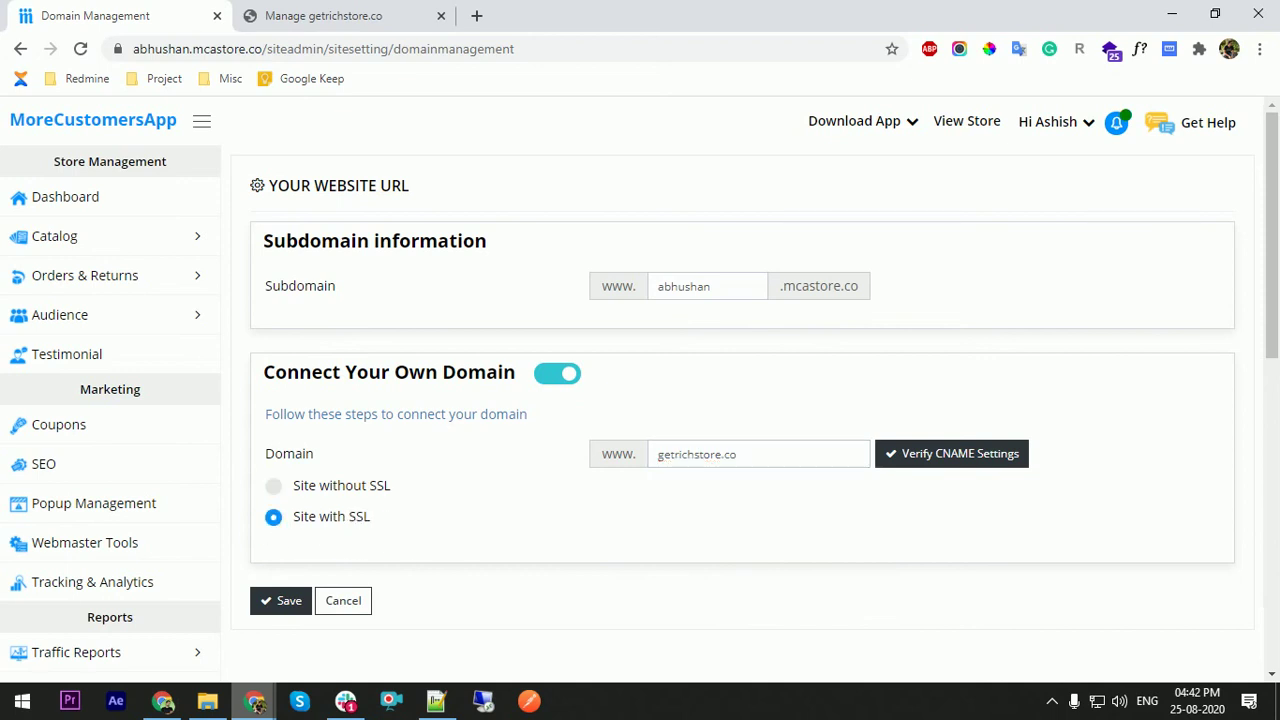
pyautogui.click(950, 460)
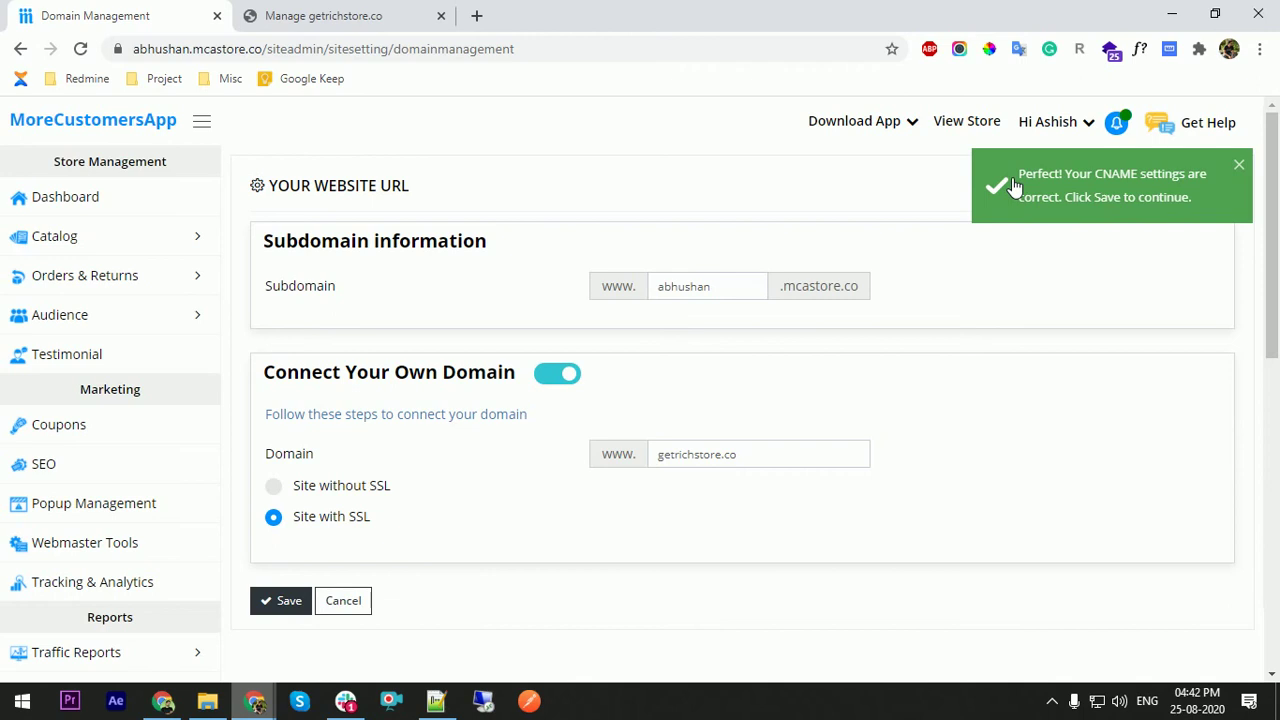
# Save the domain settings and accept the SSL issuing and logout notice.
pyautogui.click(330, 15)
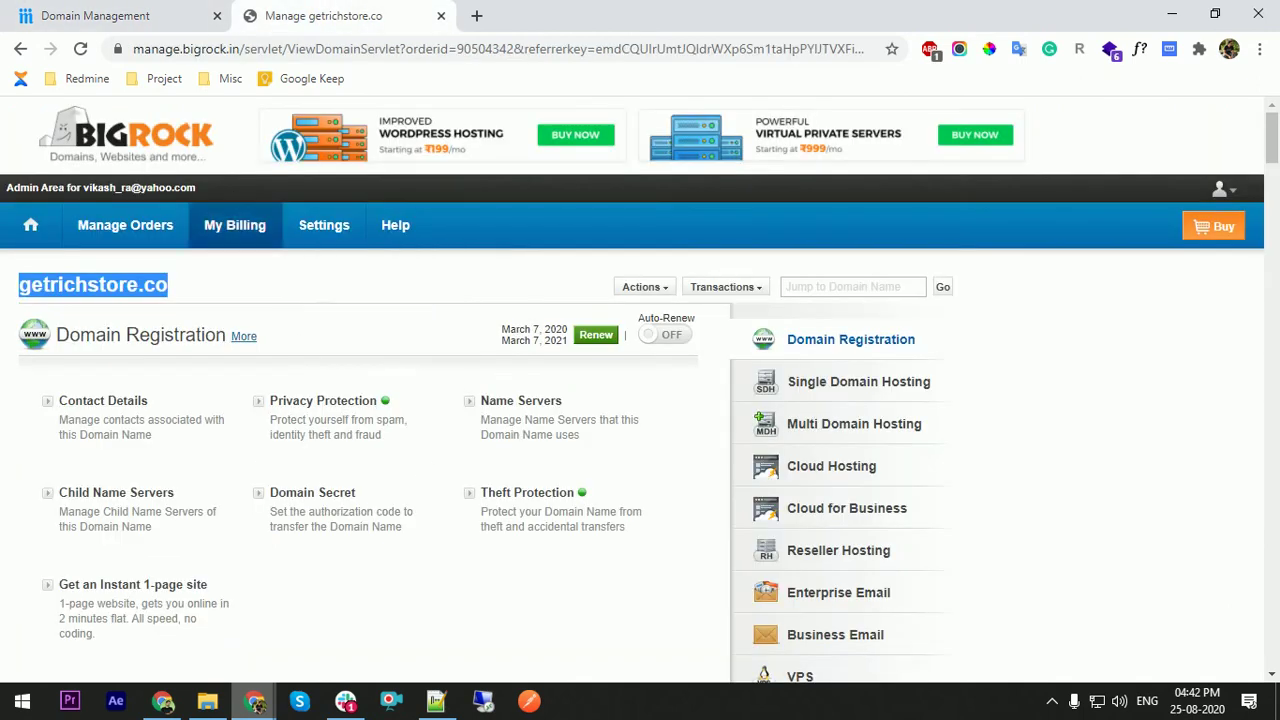
pyautogui.click(140, 15)
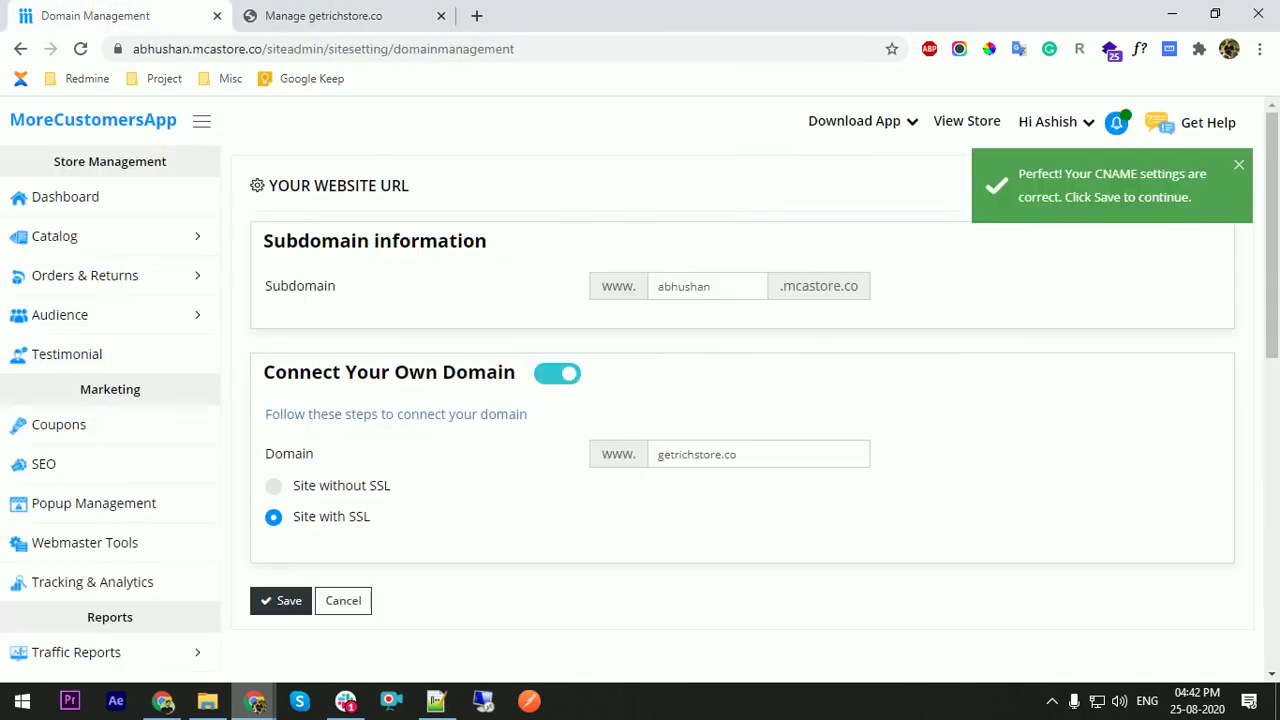
pyautogui.click(287, 602)
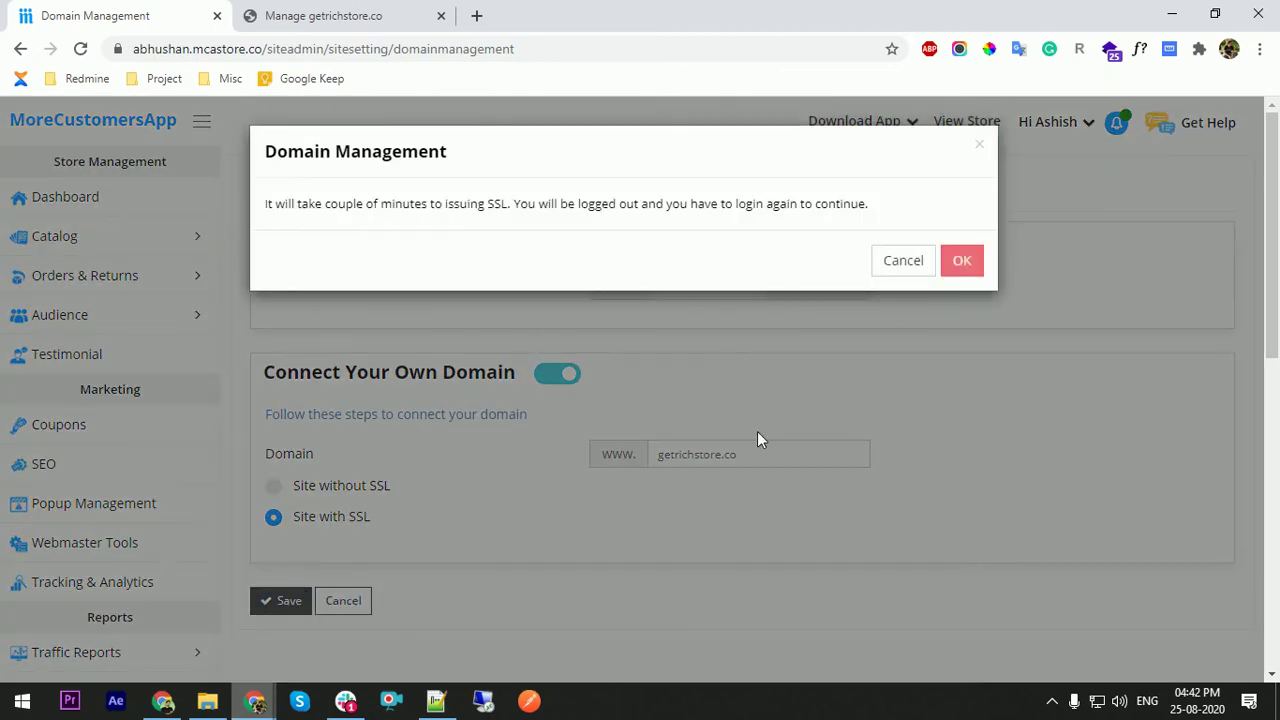
pyautogui.click(965, 270)
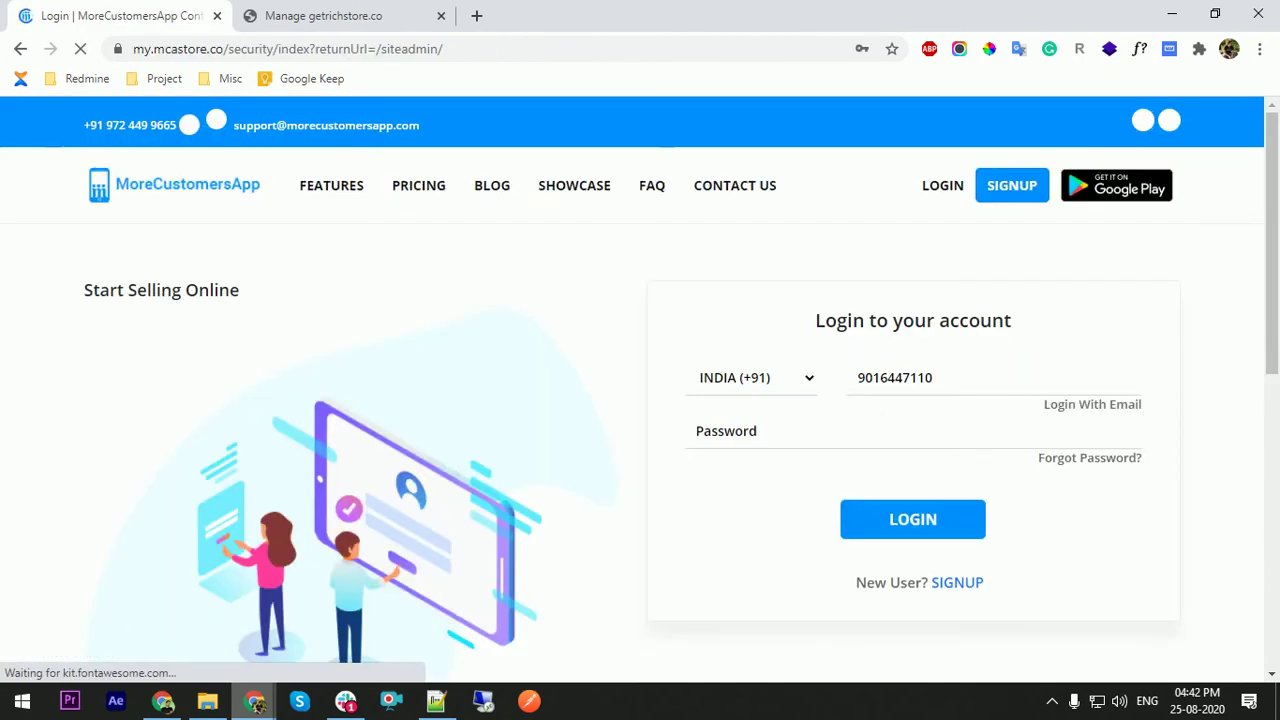
# Log in to the store admin again with the saved account password and check the domain in the dashboard's web address.
pyautogui.click(677, 437)
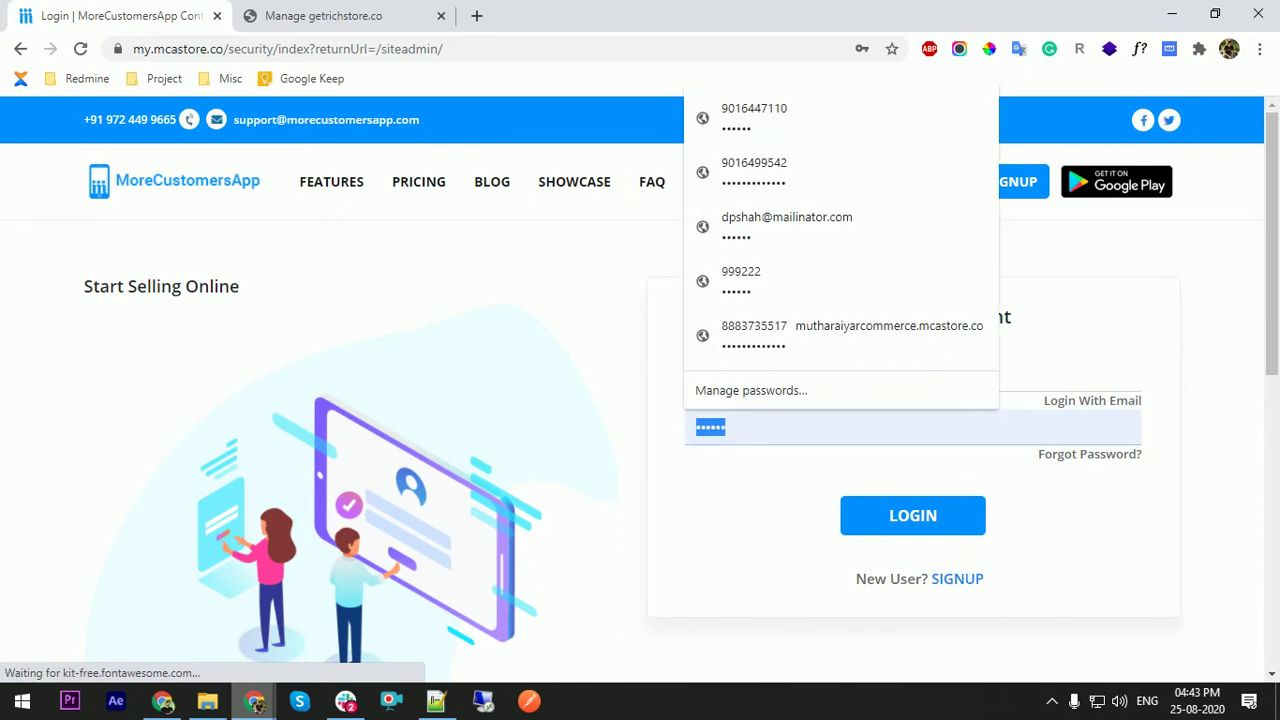
pyautogui.click(757, 515)
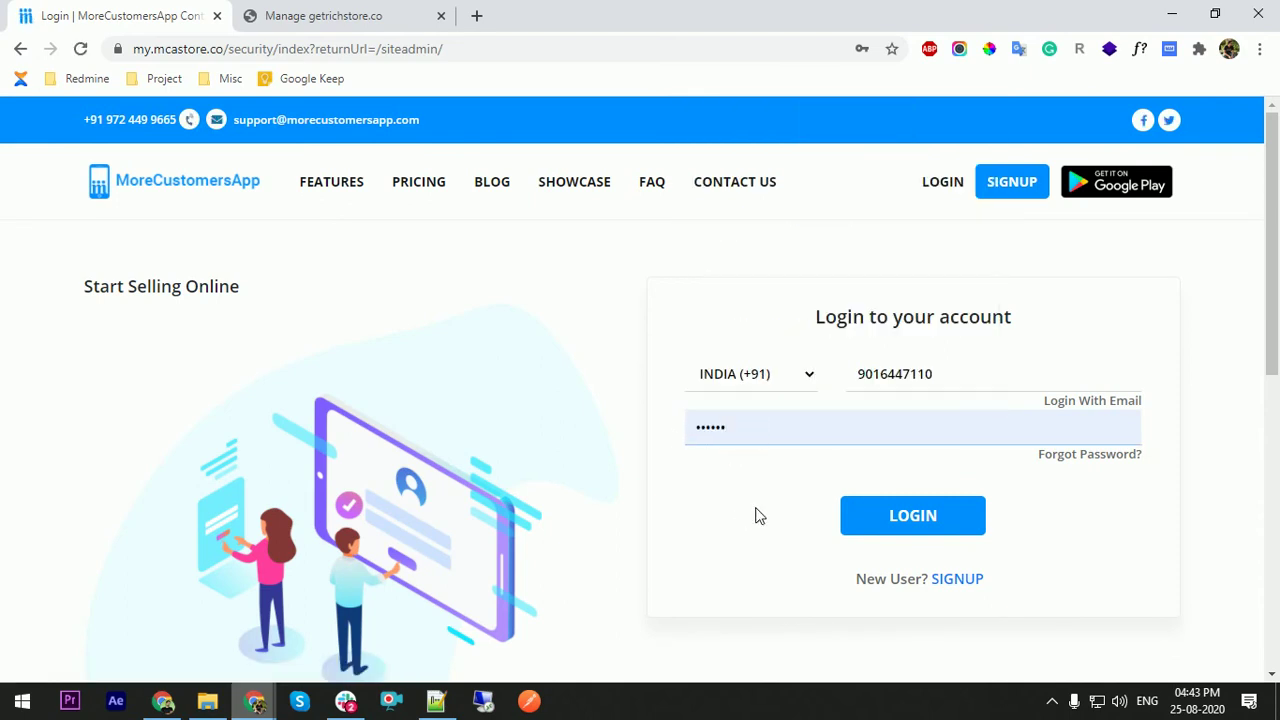
pyautogui.click(910, 516)
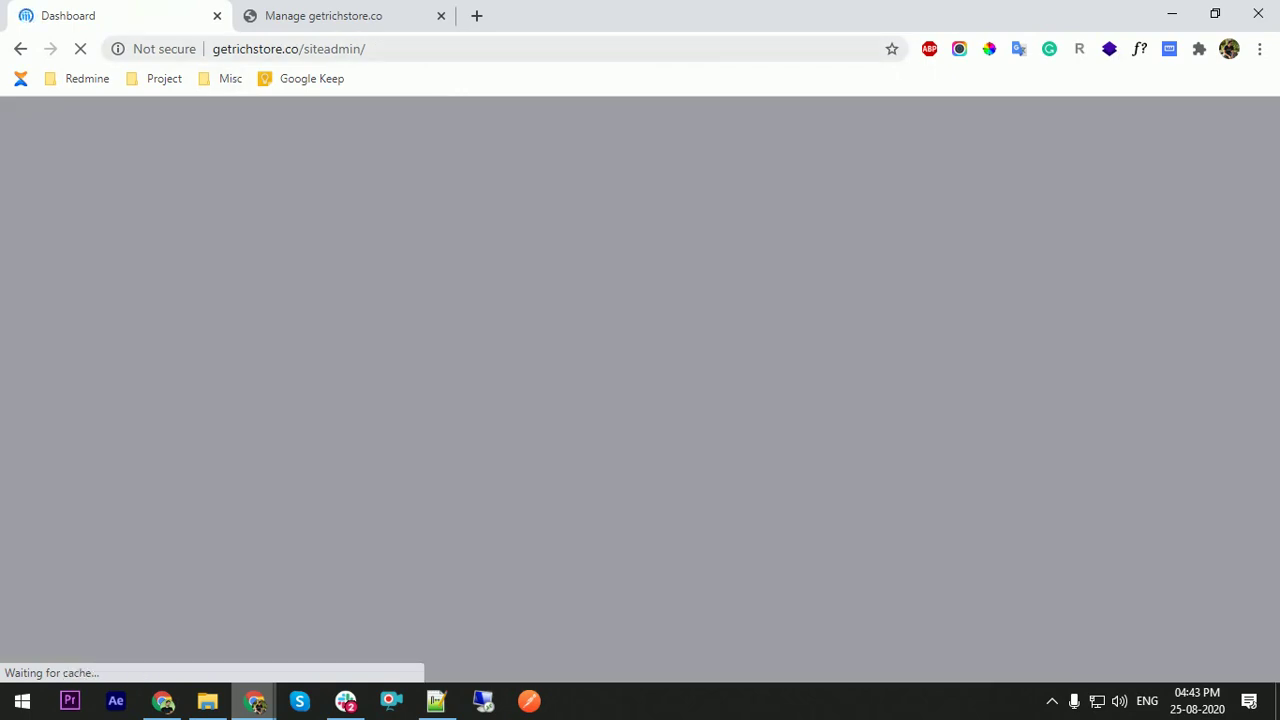
pyautogui.moveTo(212, 48); pyautogui.dragTo(299, 48)
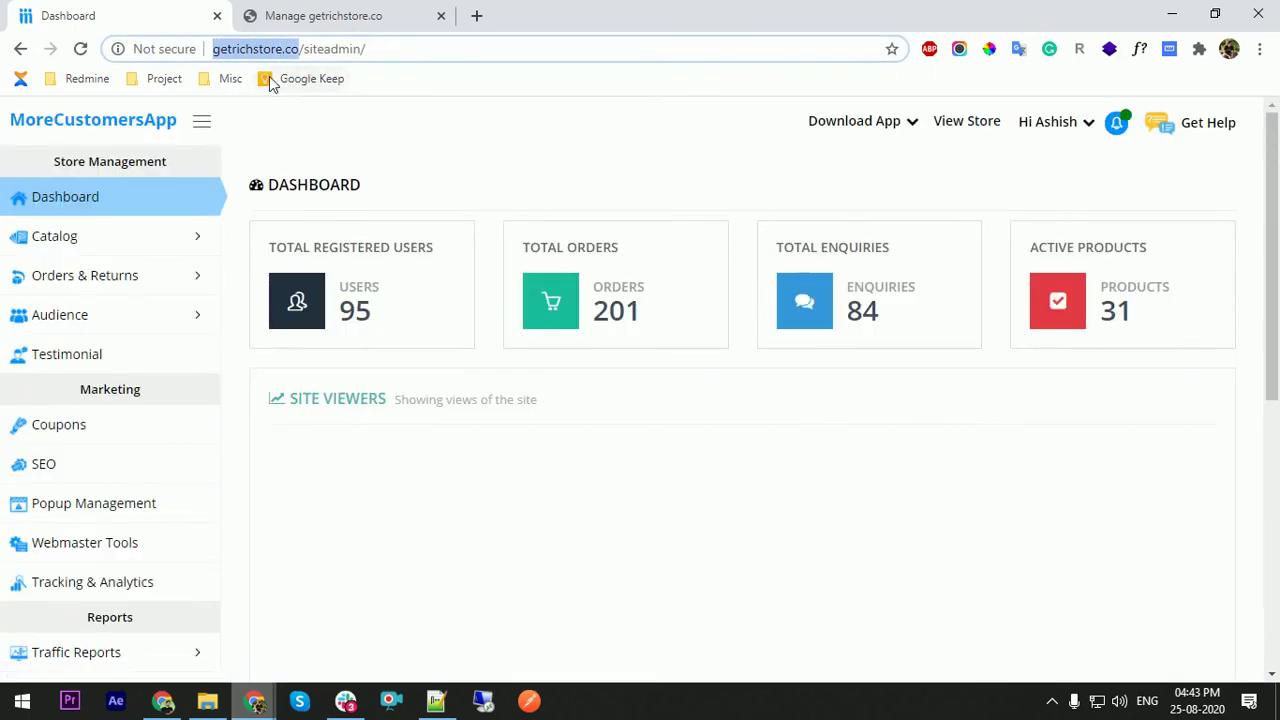
# Open the Domain Management page in the store's settings.
pyautogui.scroll(-1, 155, 470)
pyautogui.scroll(-4, 155, 470)
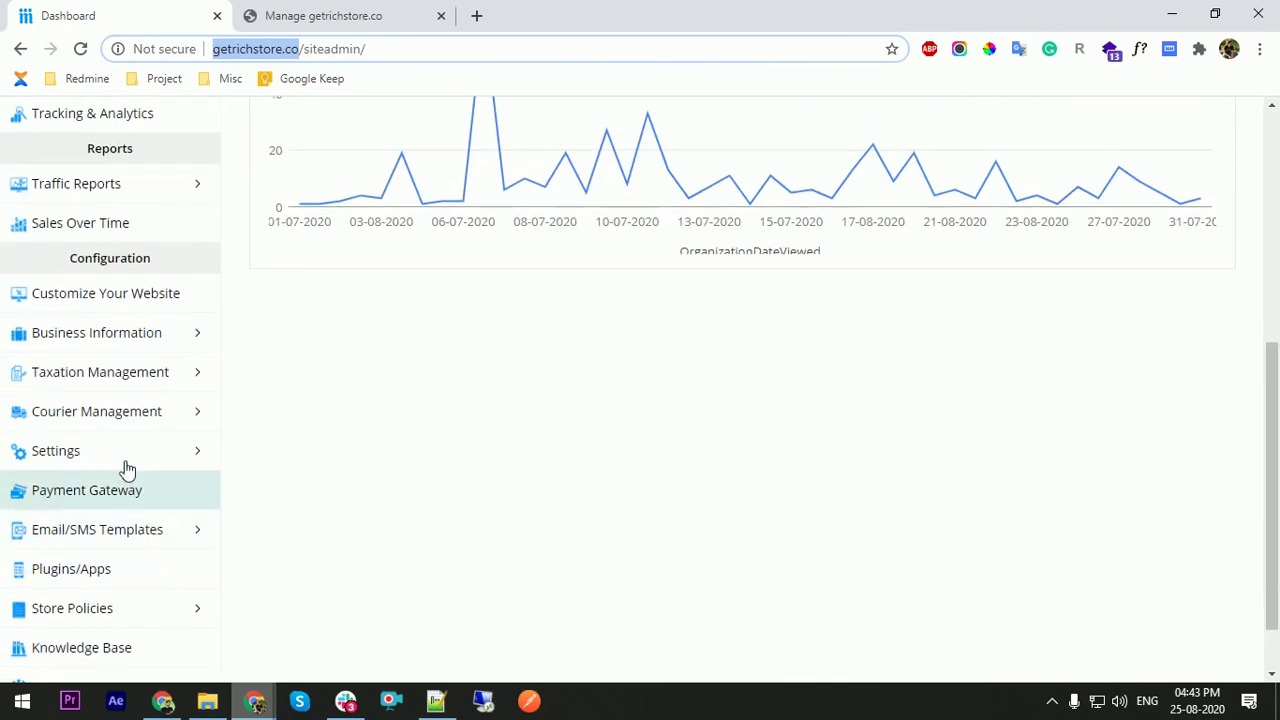
pyautogui.click(120, 455)
pyautogui.scroll(-1, 122, 462)
pyautogui.scroll(-1, 125, 470)
pyautogui.click(134, 390)
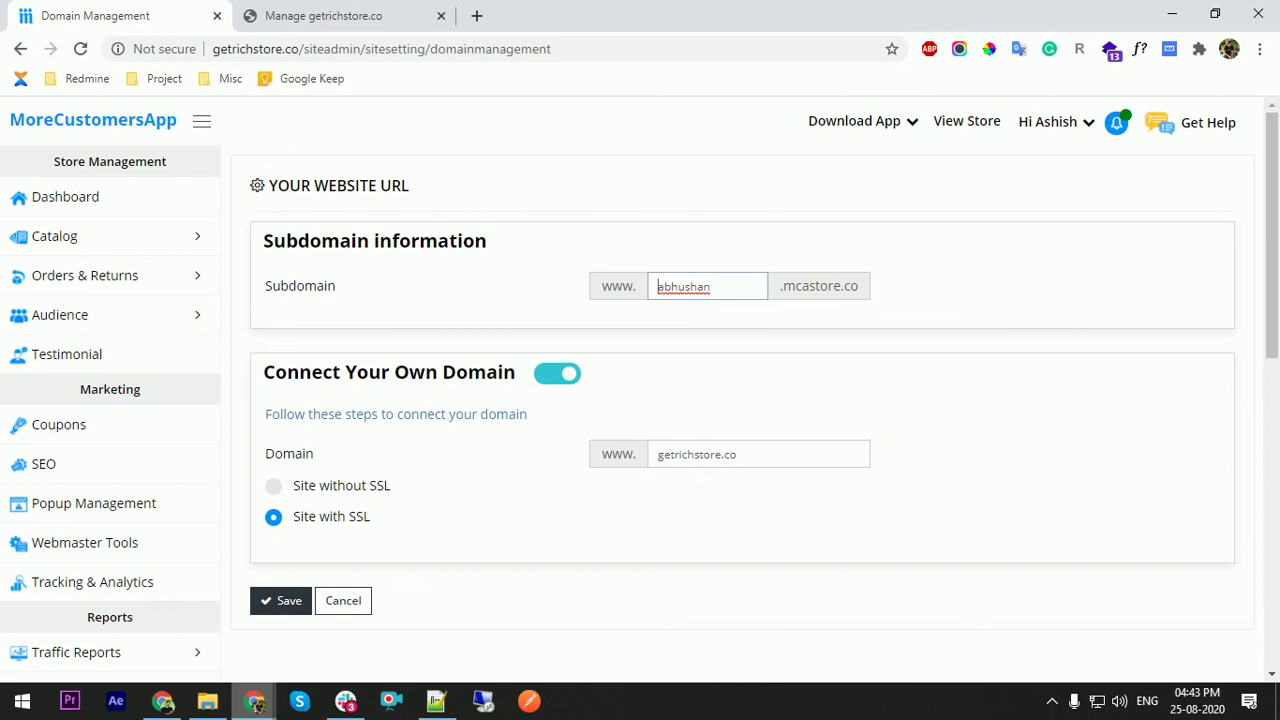
# View the storefront, check its web address against the connected domain and SSL option, and return to the Domain Management page.
pyautogui.click(966, 121)
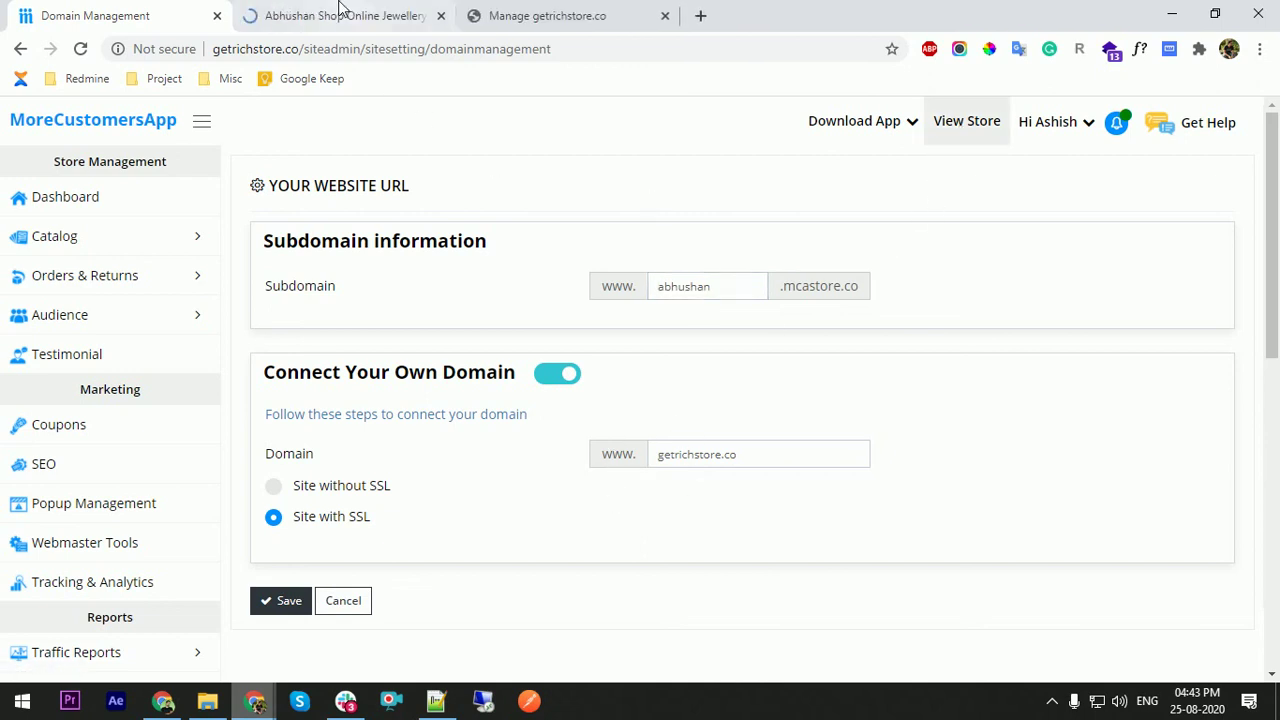
pyautogui.click(340, 8)
pyautogui.click(210, 49)
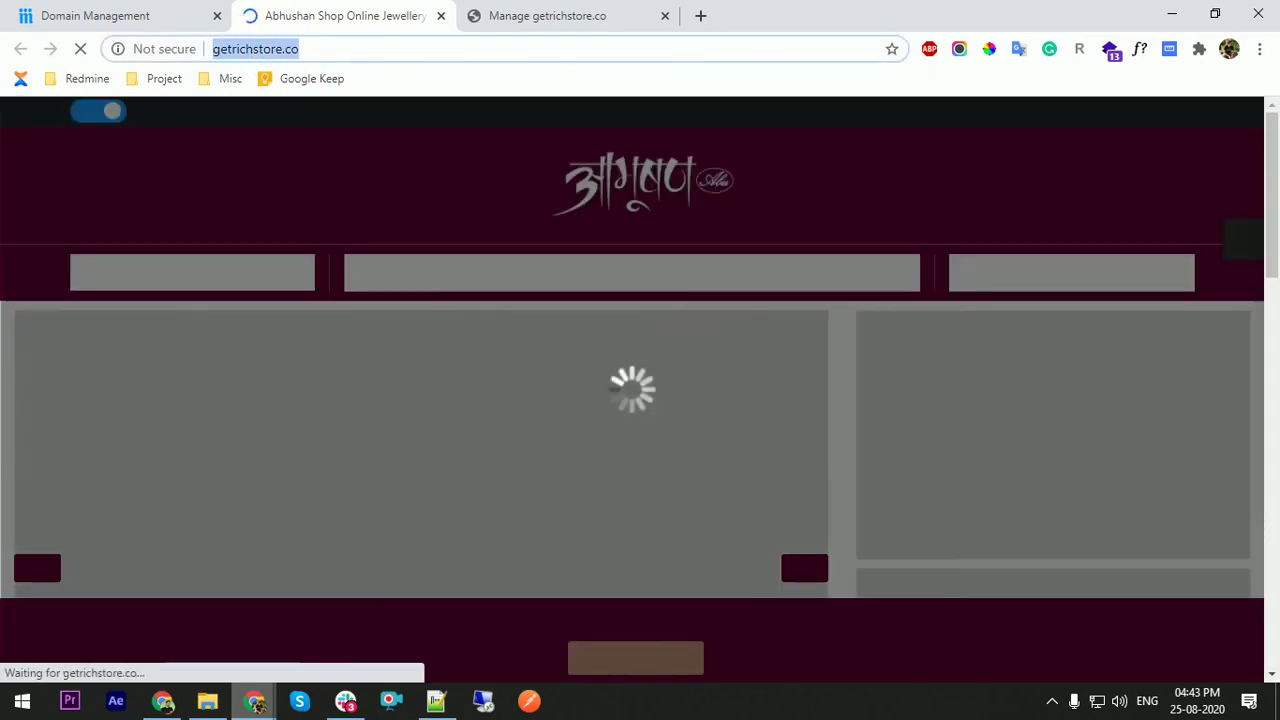
pyautogui.click(300, 49)
pyautogui.click(137, 12)
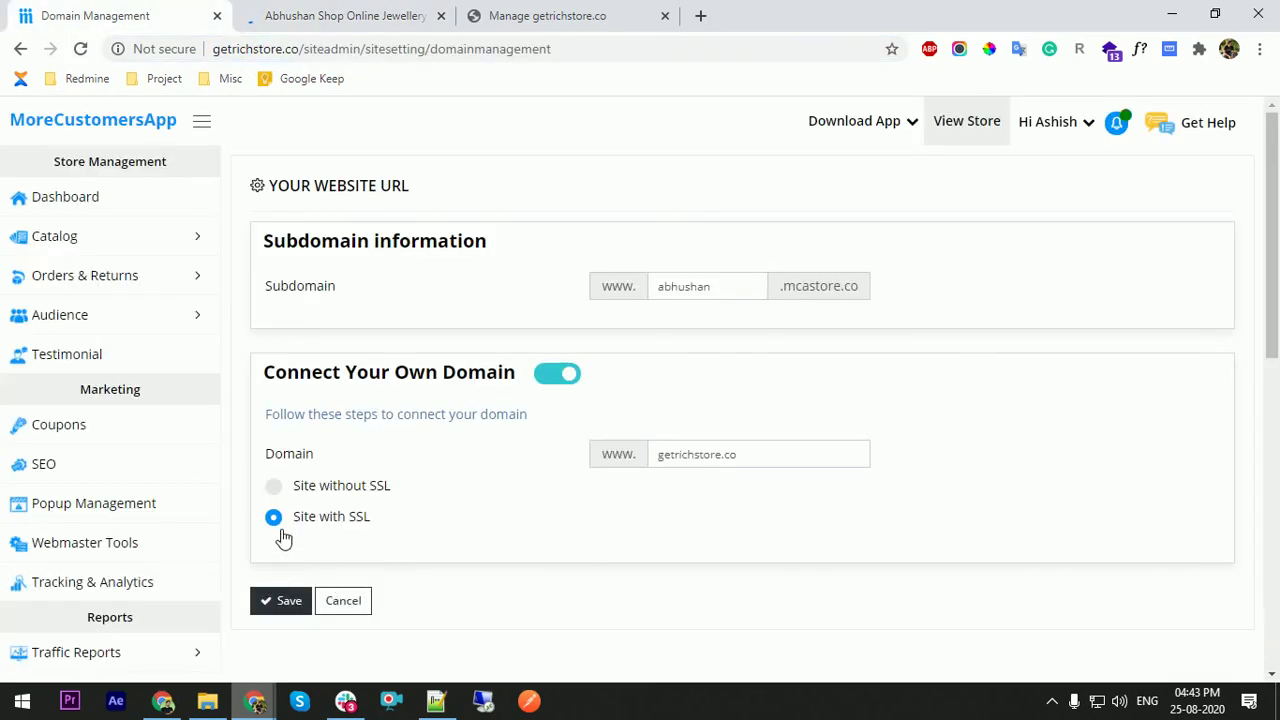
pyautogui.click(310, 12)
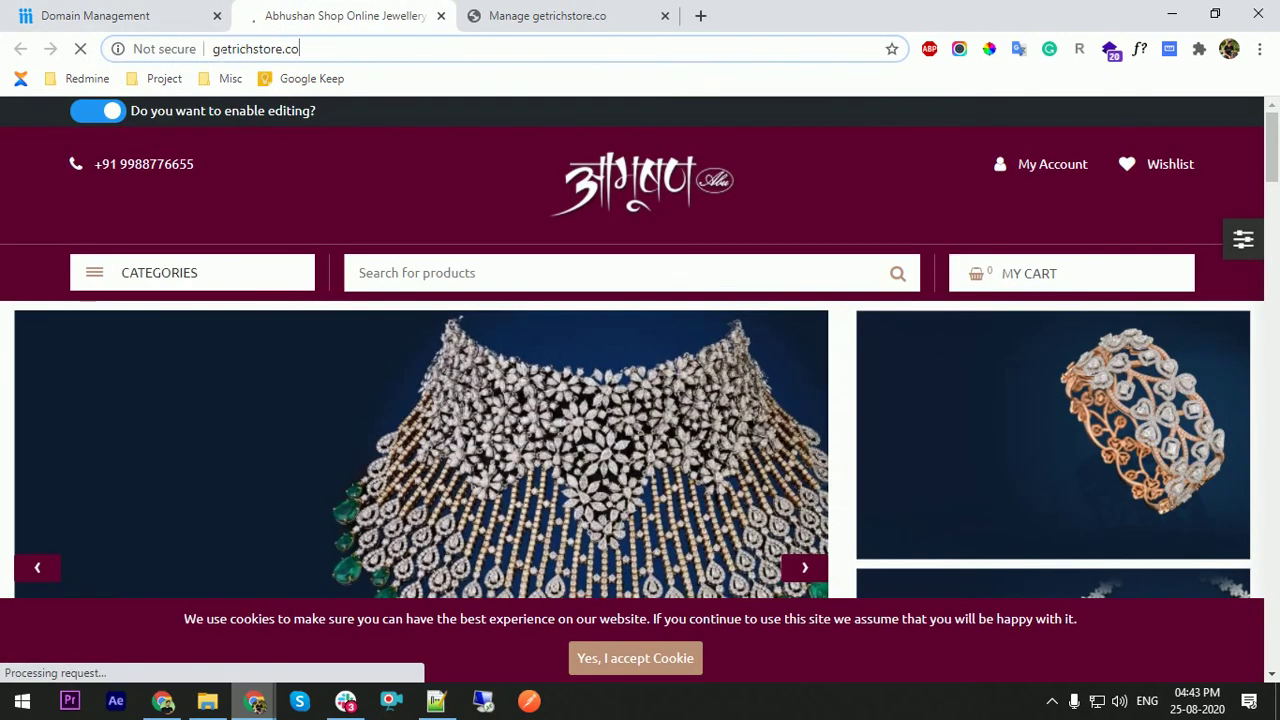
pyautogui.click(255, 55)
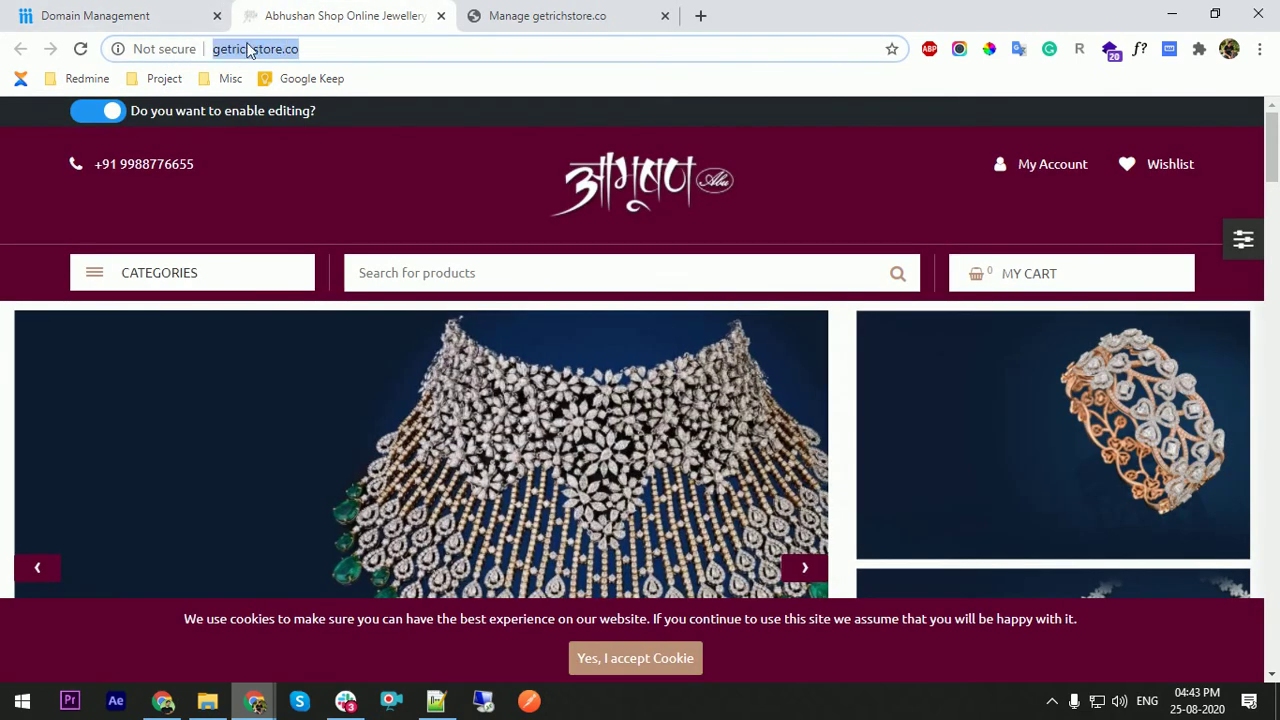
pyautogui.click(150, 12)
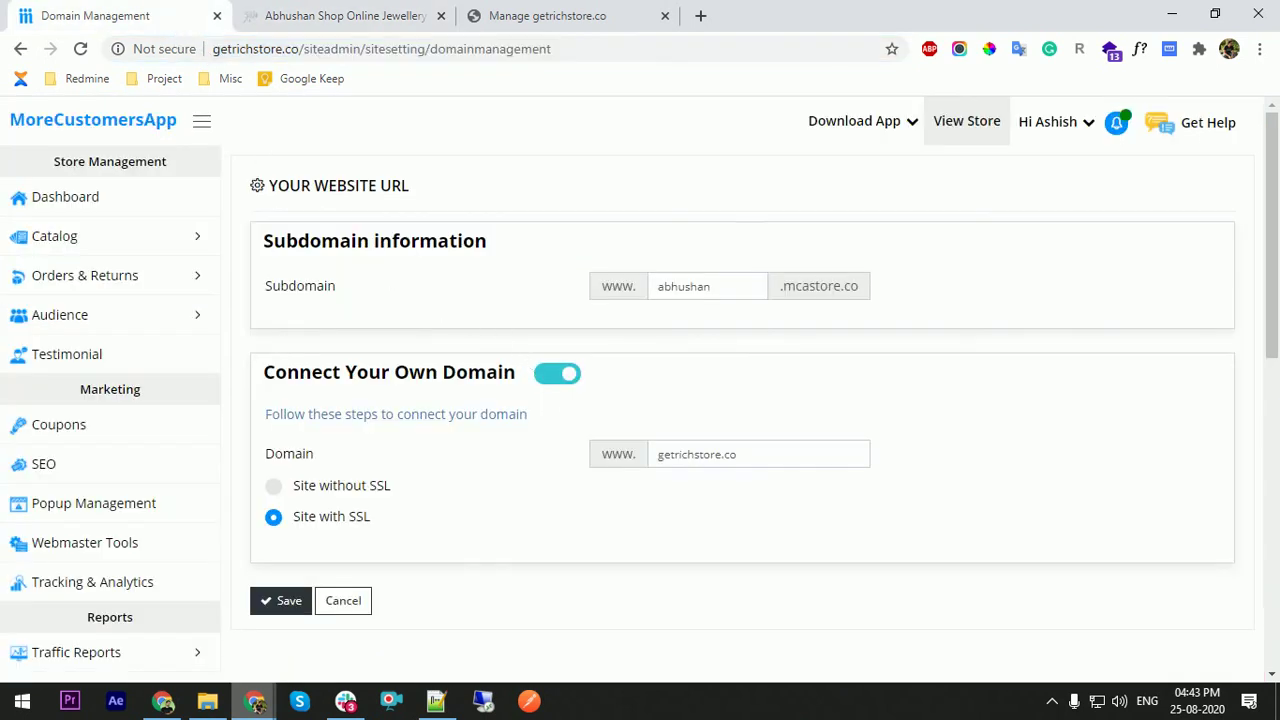
# Turn off Connect Your Own Domain, confirm removing the domain, and save the settings.
pyautogui.click(557, 374)
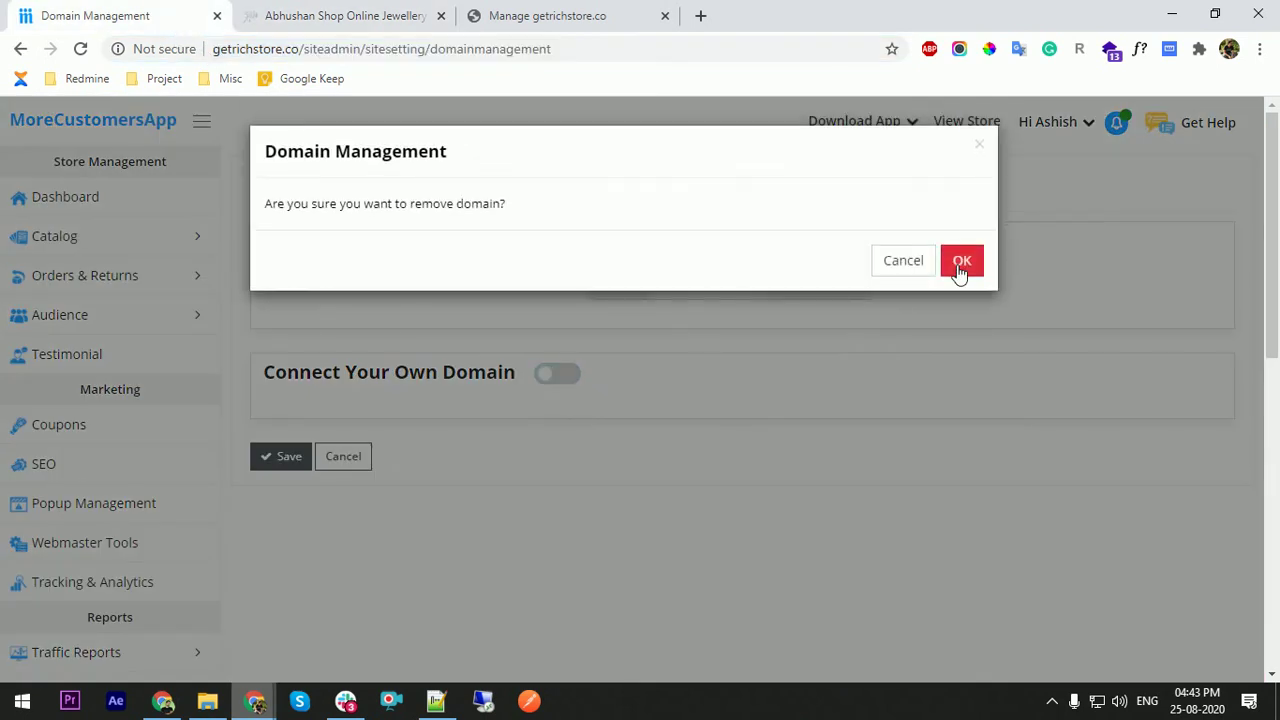
pyautogui.click(960, 268)
pyautogui.click(285, 456)
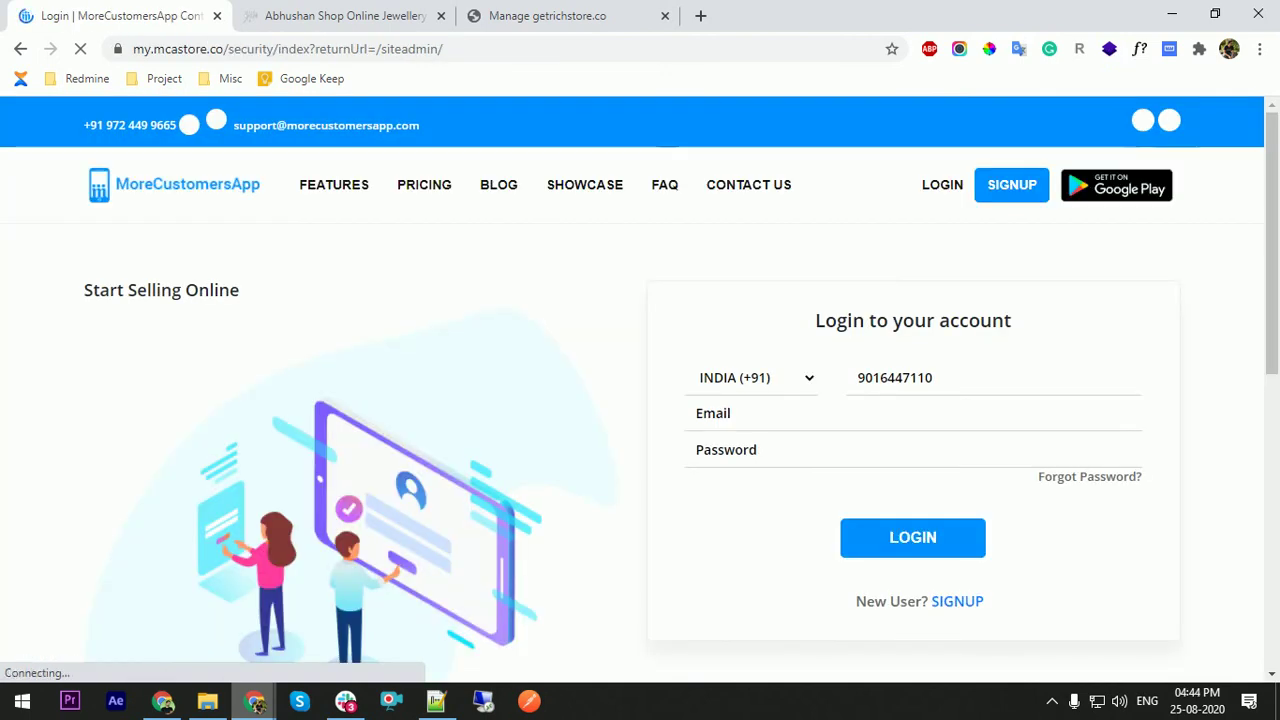
# Log back in to the store admin and check the subdomain in the dashboard's web address.
pyautogui.click(898, 528)
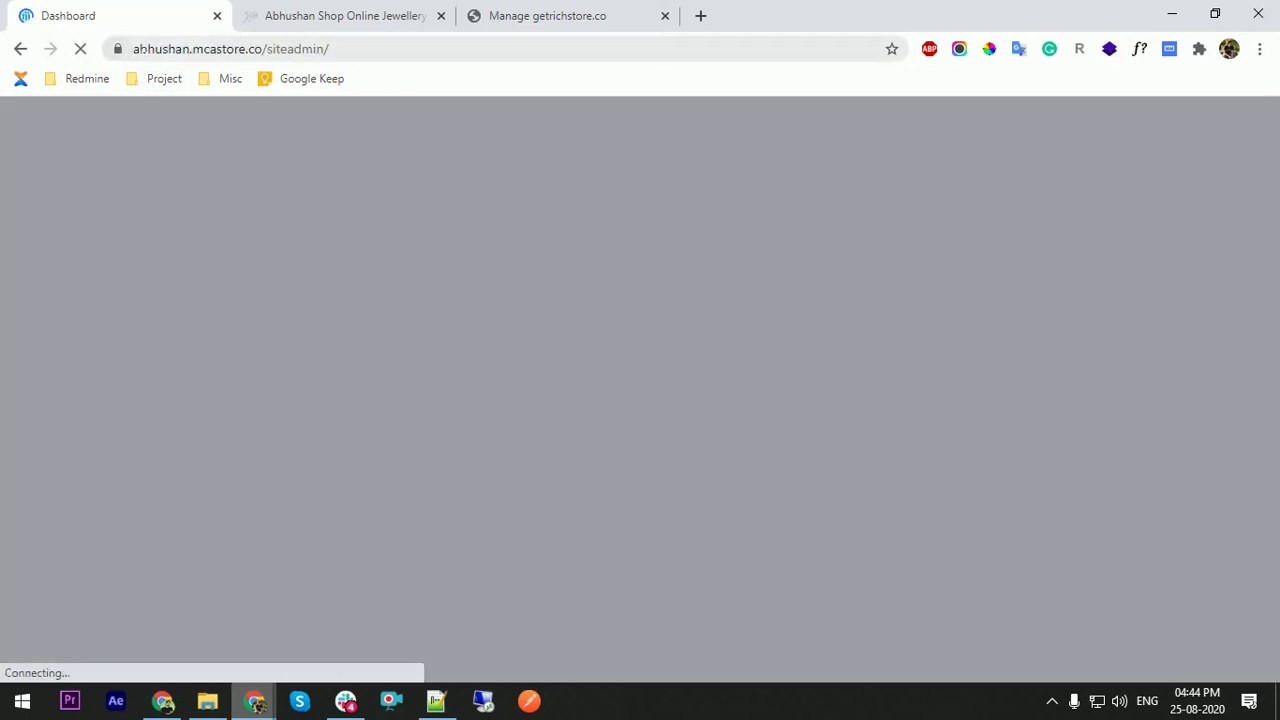
pyautogui.moveTo(131, 48); pyautogui.dragTo(262, 48)
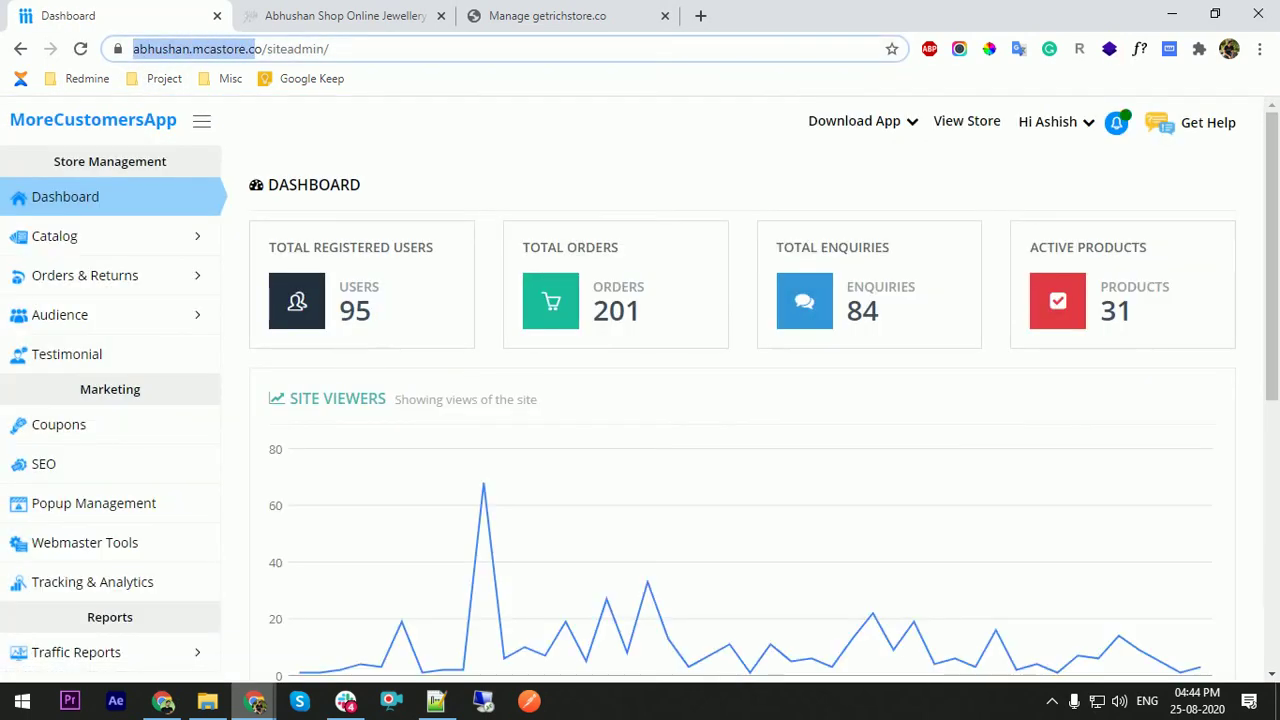
pyautogui.hotkey('ctrl', 'a')
pyautogui.click(503, 213)
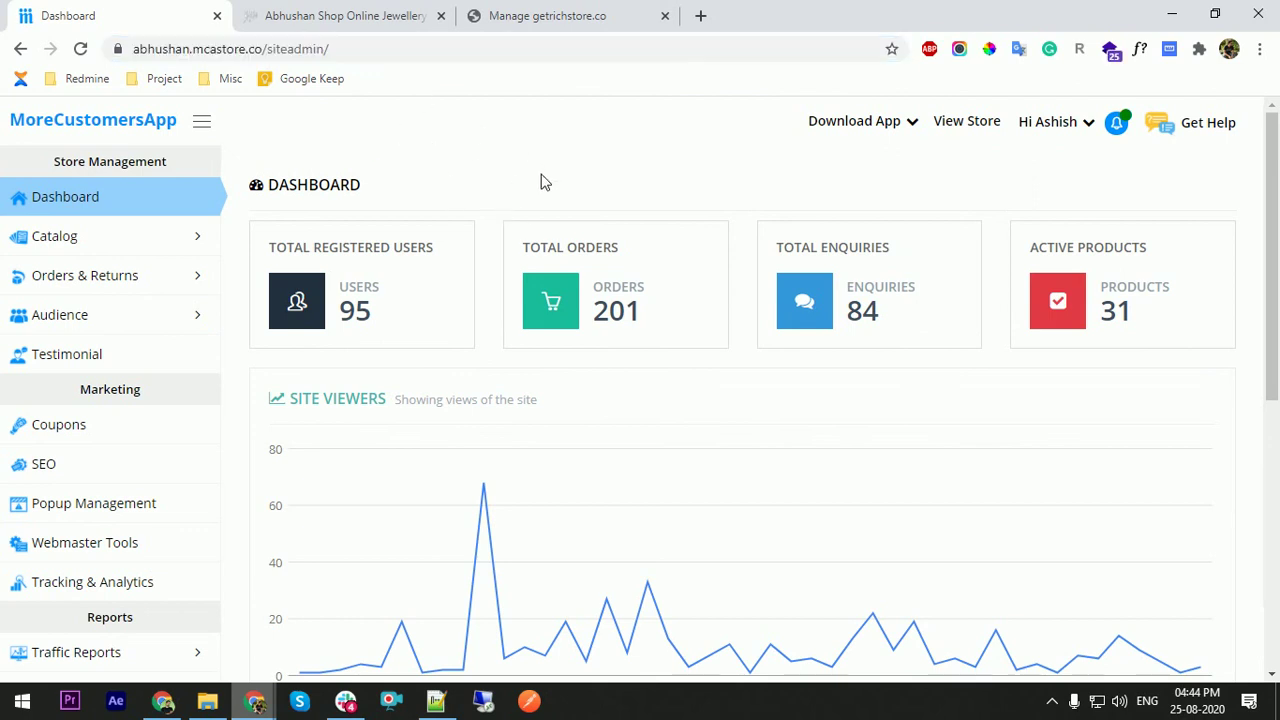